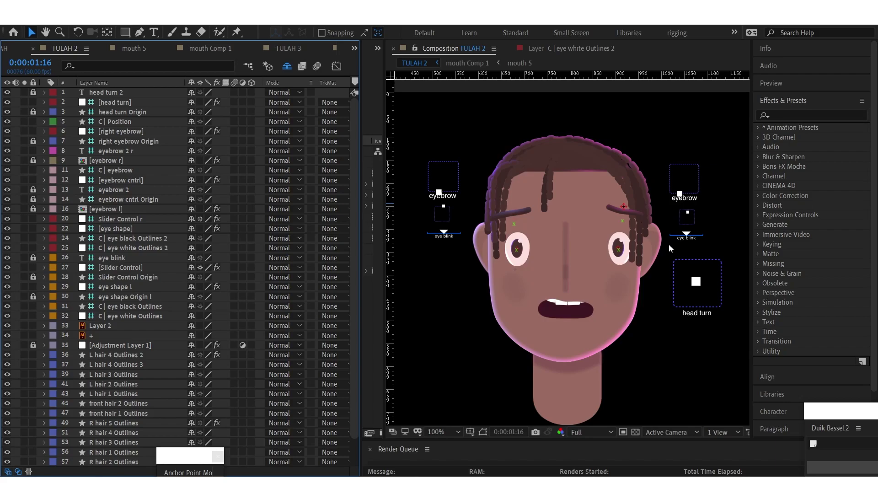
Clear the layer selection and hide the shy layers in the TULAH 2 timeline
{"action": "mouse_move", "coordinate": [571, 335]}
{"action": "left_mouse_down"}
{"action": "mouse_move", "coordinate": [569, 326]}
{"action": "mouse_move", "coordinate": [578, 331]}
{"action": "left_mouse_up"}
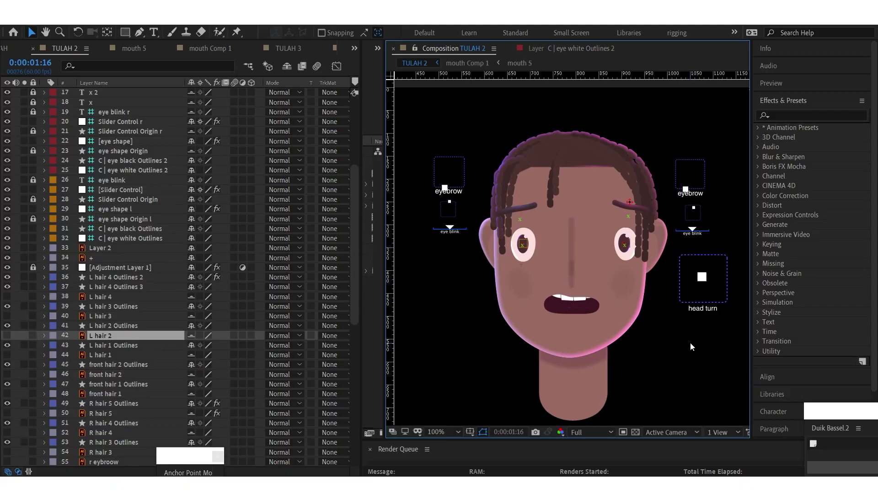
{"action": "left_click", "coordinate": [691, 347]}
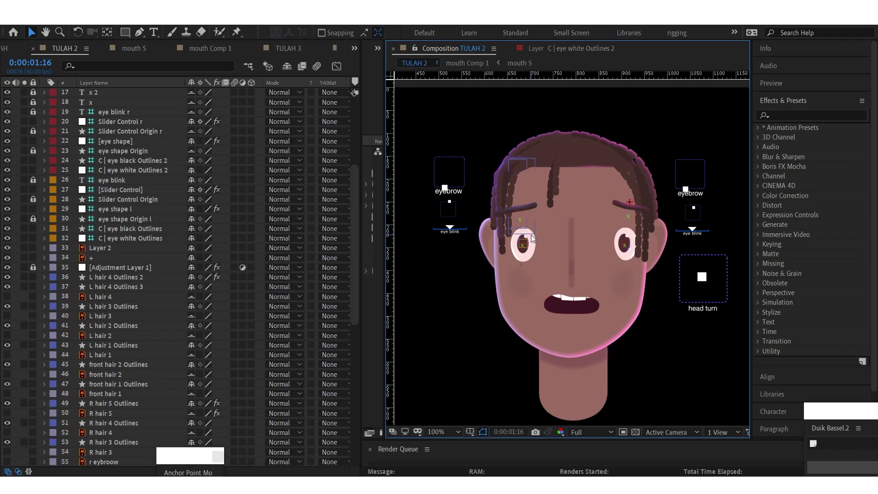
{"action": "scroll", "coordinate": [531, 232], "scroll_direction": "up", "scroll_amount": 1}
{"action": "left_click_drag", "start_coordinate": [476, 228], "coordinate": [509, 224]}
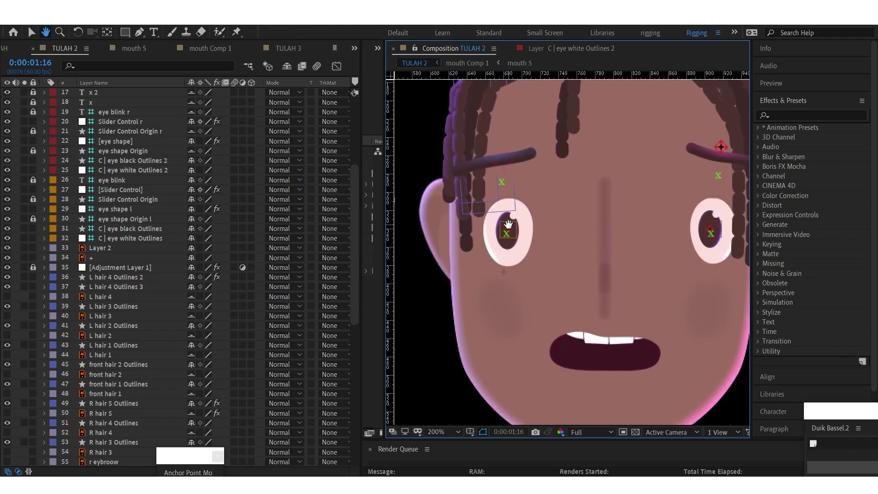
{"action": "key", "text": "v"}
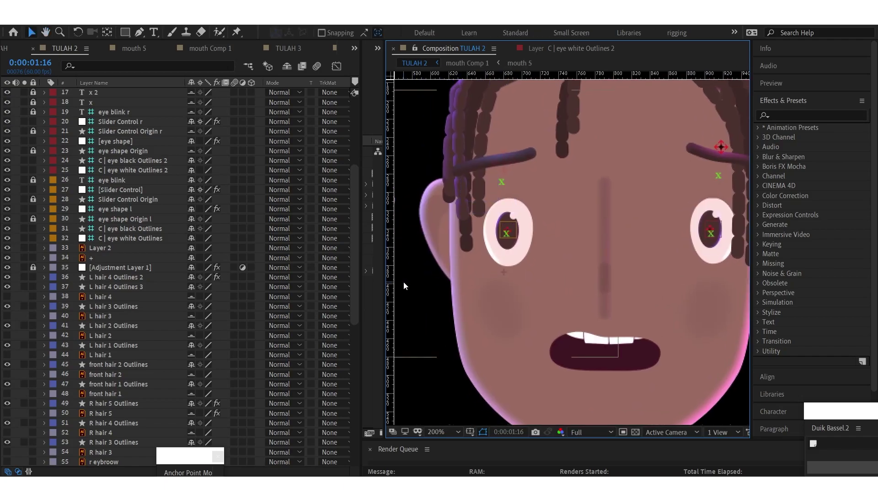
{"action": "left_click", "coordinate": [288, 66]}
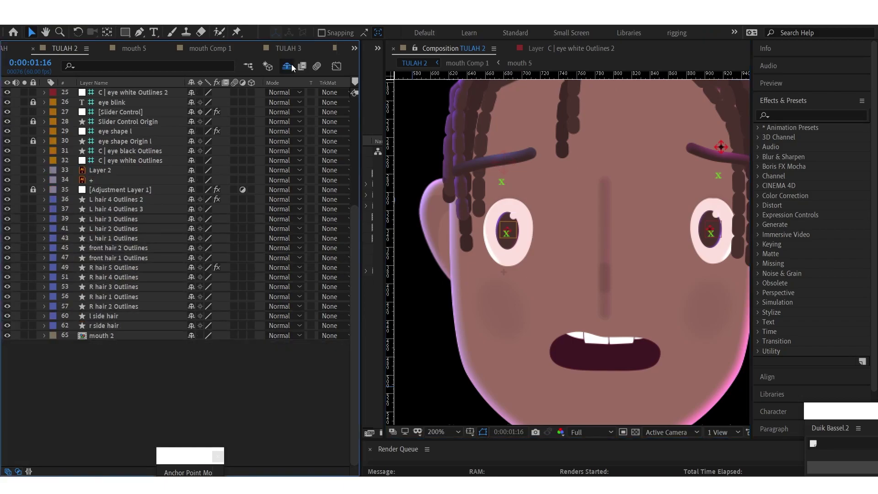
Test the controllers of one eye by shifting the eye black control and the eye blink slider and putting both back
{"action": "left_click", "coordinate": [505, 234]}
{"action": "mouse_move", "coordinate": [514, 229]}
{"action": "left_mouse_down"}
{"action": "mouse_move", "coordinate": [515, 239]}
{"action": "mouse_move", "coordinate": [488, 253]}
{"action": "mouse_move", "coordinate": [503, 219]}
{"action": "mouse_move", "coordinate": [520, 223]}
{"action": "mouse_move", "coordinate": [511, 255]}
{"action": "mouse_move", "coordinate": [509, 235]}
{"action": "left_mouse_up"}
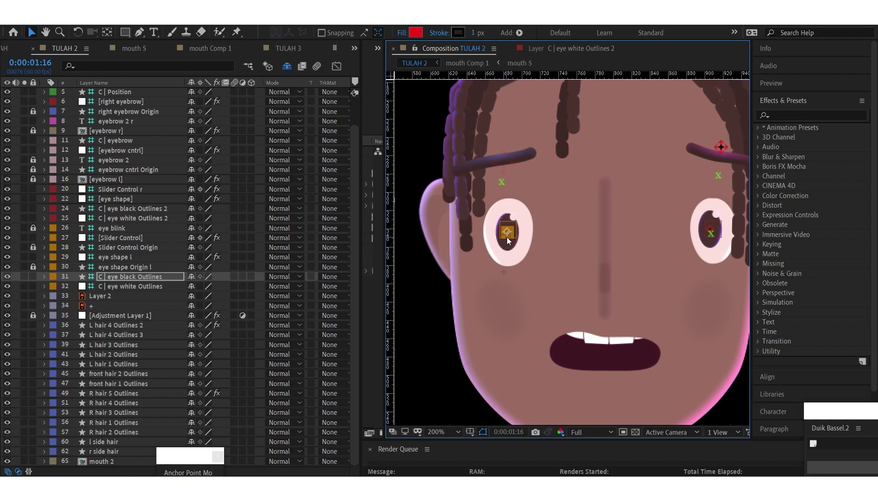
{"action": "key", "text": "comma"}
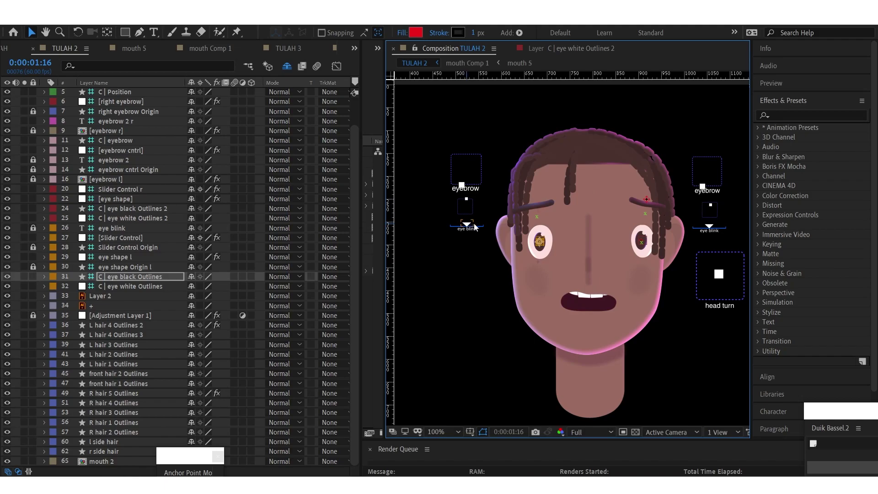
{"action": "mouse_move", "coordinate": [474, 227]}
{"action": "left_mouse_down"}
{"action": "mouse_move", "coordinate": [485, 225]}
{"action": "mouse_move", "coordinate": [458, 227]}
{"action": "mouse_move", "coordinate": [485, 225]}
{"action": "mouse_move", "coordinate": [466, 226]}
{"action": "left_mouse_up"}
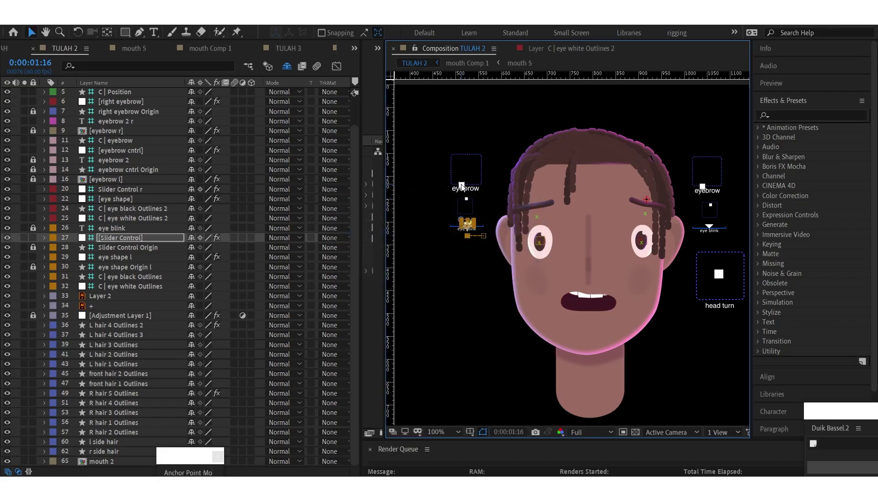
Raise the eyebrow cntrl handle to the middle of its box to reshape the eyebrow, and deselect it
{"action": "mouse_move", "coordinate": [462, 187]}
{"action": "left_mouse_down"}
{"action": "mouse_move", "coordinate": [480, 173]}
{"action": "mouse_move", "coordinate": [451, 171]}
{"action": "mouse_move", "coordinate": [476, 174]}
{"action": "mouse_move", "coordinate": [466, 171]}
{"action": "left_mouse_up"}
{"action": "key", "text": "ctrl+shift+a"}
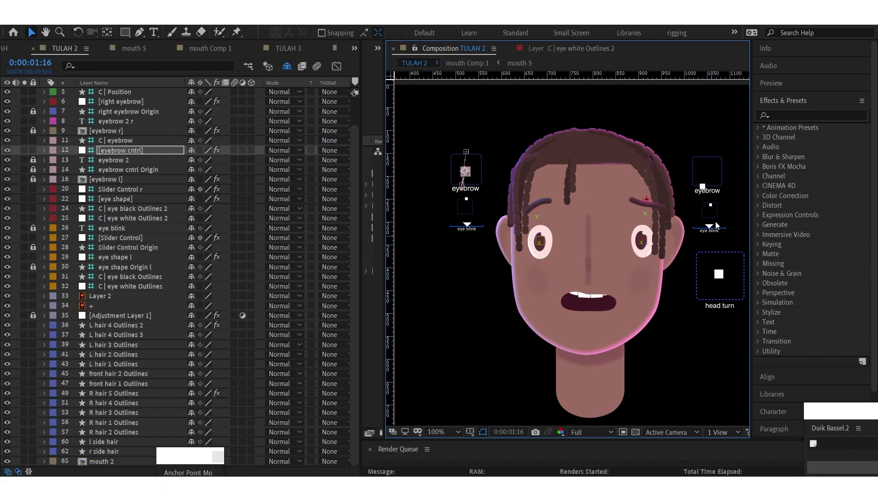
{"action": "left_click_drag", "start_coordinate": [574, 310], "coordinate": [550, 307]}
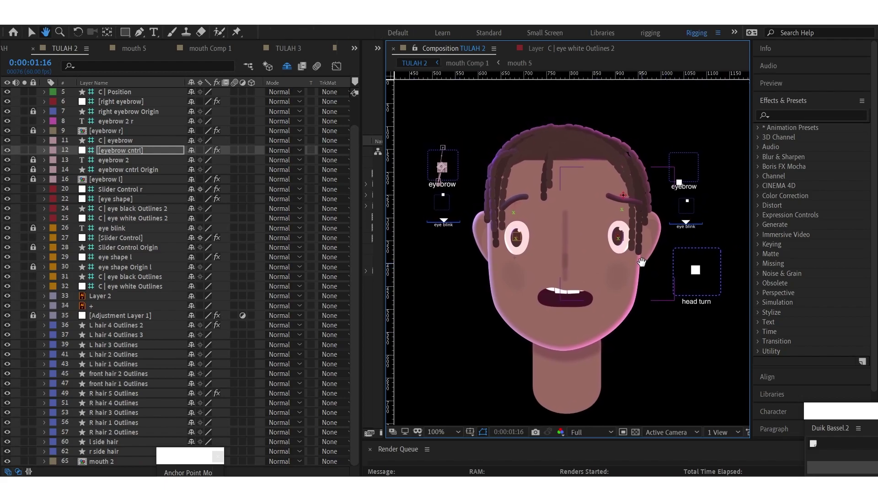
{"action": "left_click", "coordinate": [412, 381]}
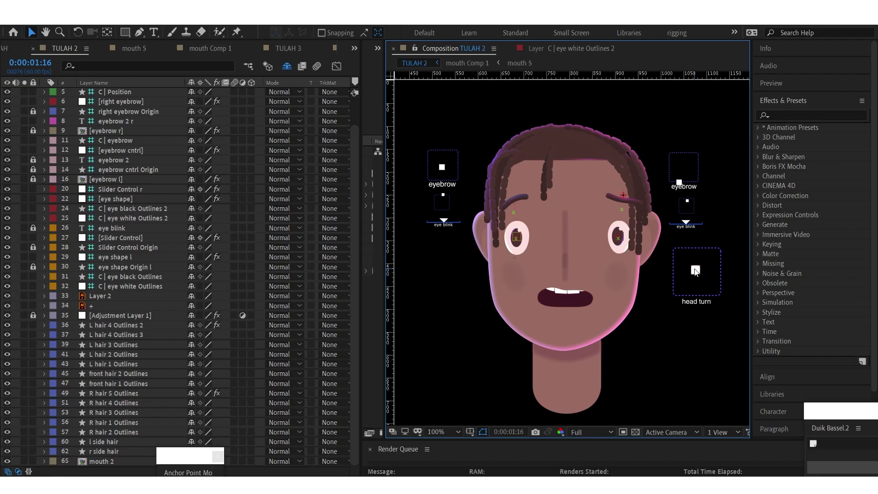
Test the head turn by moving its controller to the box's upper-right corner, back to the centre and toward the lower left
{"action": "left_click_drag", "start_coordinate": [699, 273], "coordinate": [707, 253]}
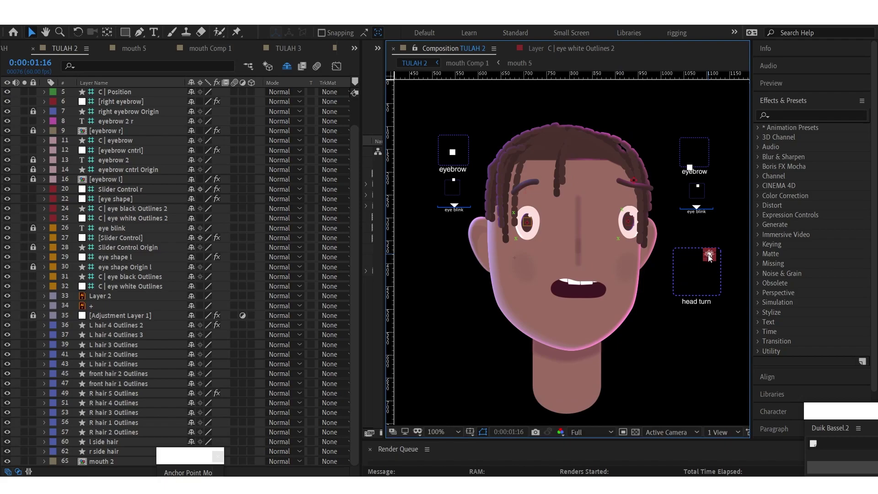
{"action": "left_click_drag", "start_coordinate": [709, 255], "coordinate": [696, 272]}
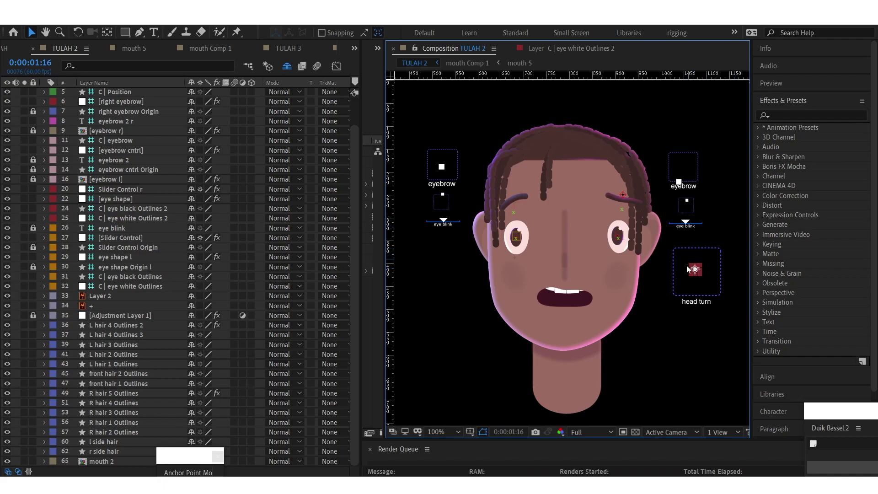
{"action": "left_click_drag", "start_coordinate": [696, 269], "coordinate": [683, 280]}
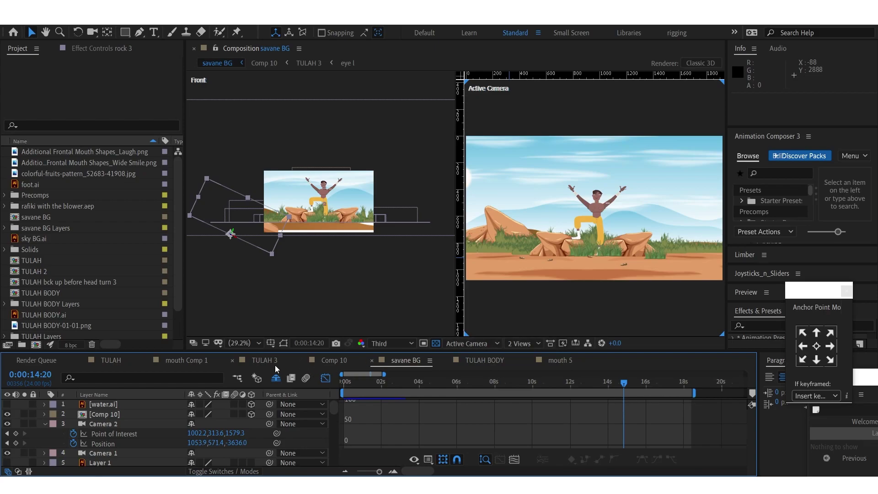
Open the TULAH 3 composition, frame the whole head and preview its facial animation
{"action": "left_click", "coordinate": [264, 360]}
{"action": "key", "text": "h"}
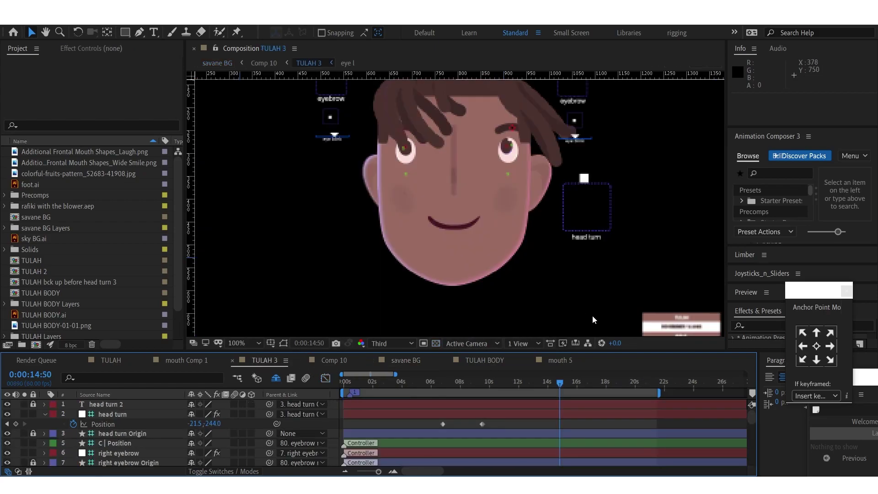
{"action": "left_click_drag", "start_coordinate": [402, 273], "coordinate": [397, 306]}
{"action": "key", "text": "v"}
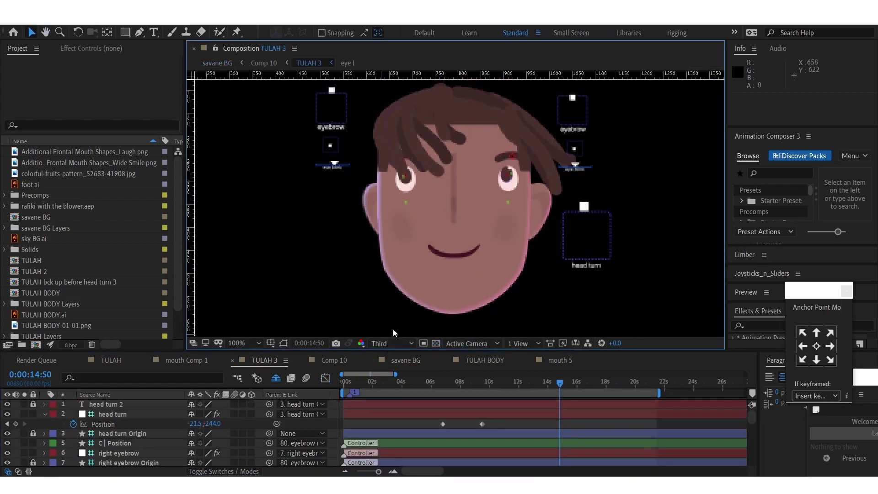
{"action": "left_click_drag", "start_coordinate": [321, 235], "coordinate": [320, 254]}
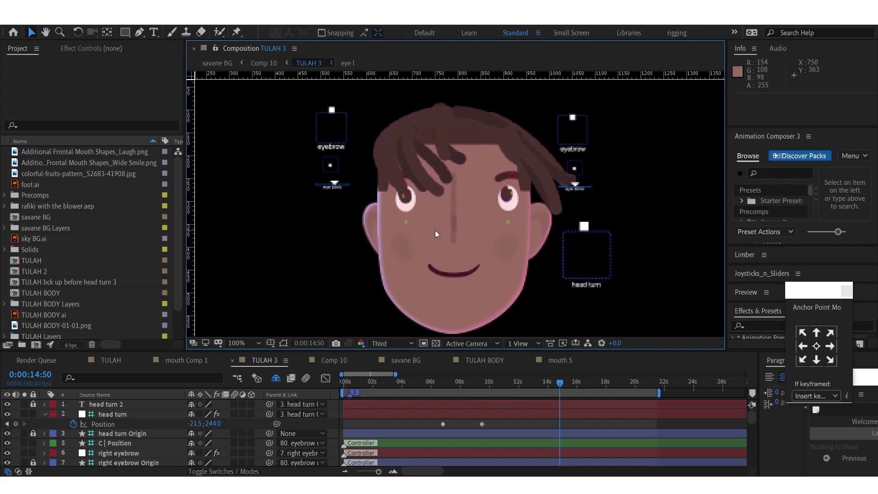
{"action": "key", "text": "space"}
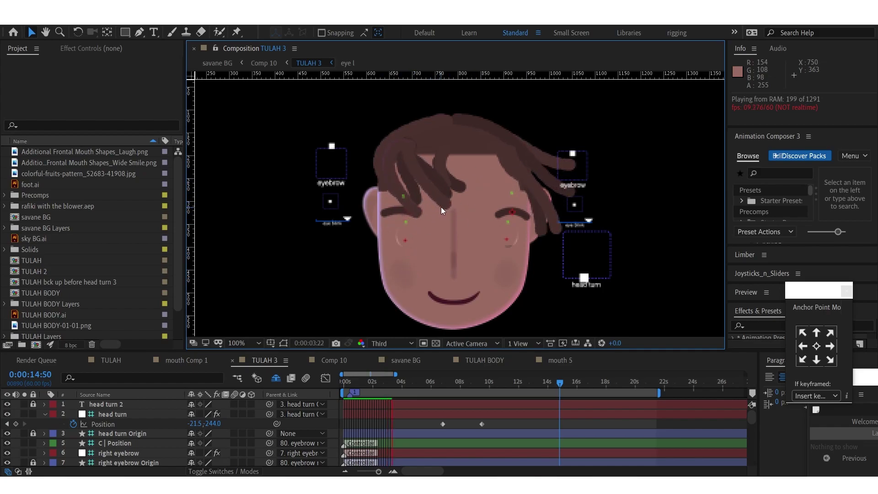
{"action": "key", "text": "space"}
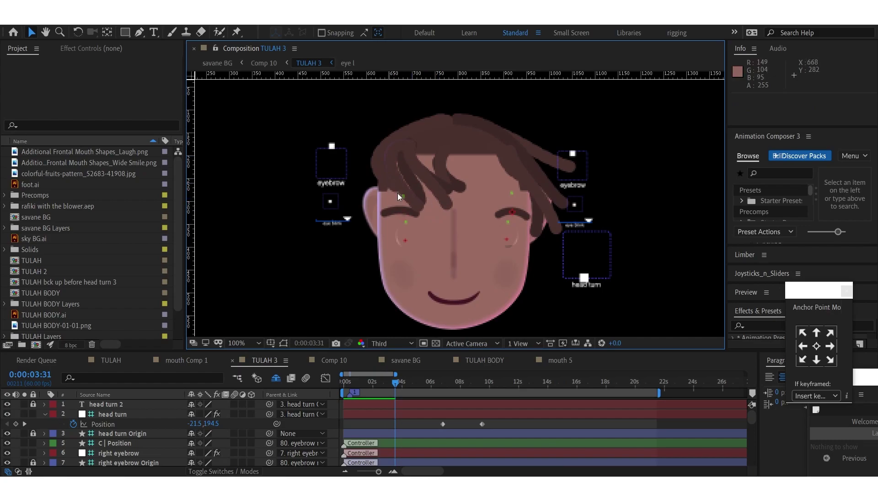
{"action": "key", "text": "space"}
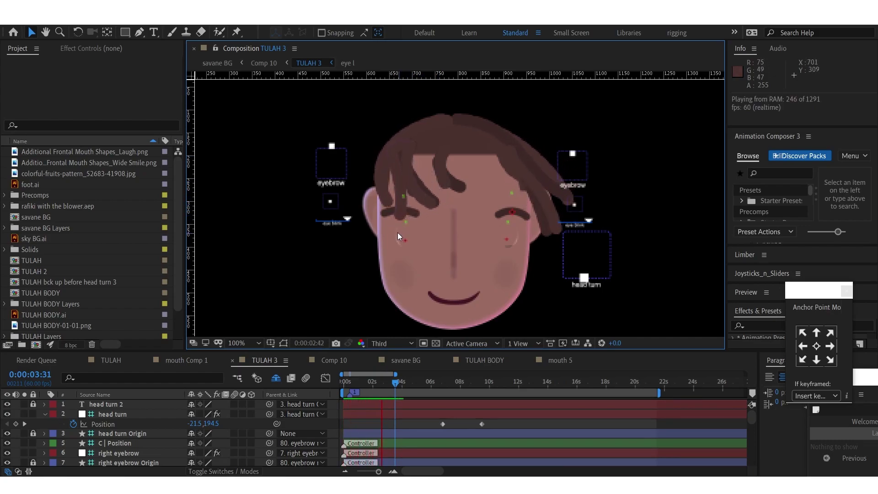
Switch to the TULAH.ai artwork in Illustrator and move one braid beside the ear about 66 mm away from the head
{"action": "key", "text": "alt+Tab"}
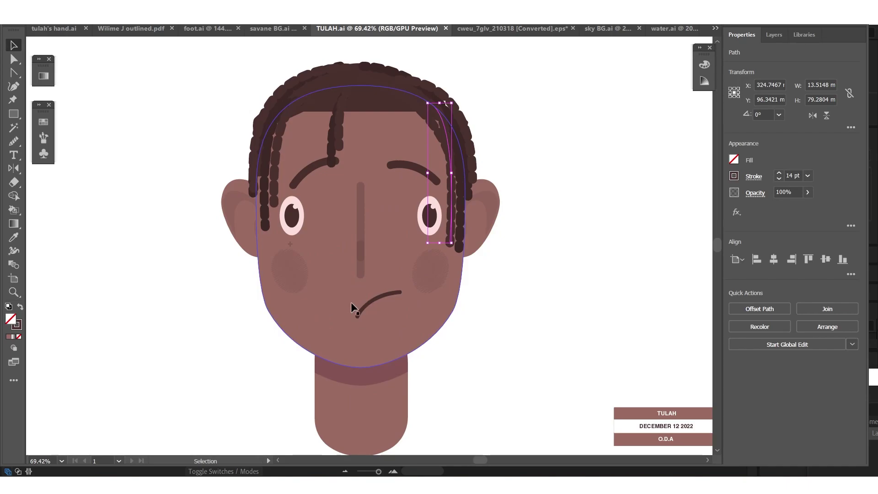
{"action": "left_click", "coordinate": [201, 435]}
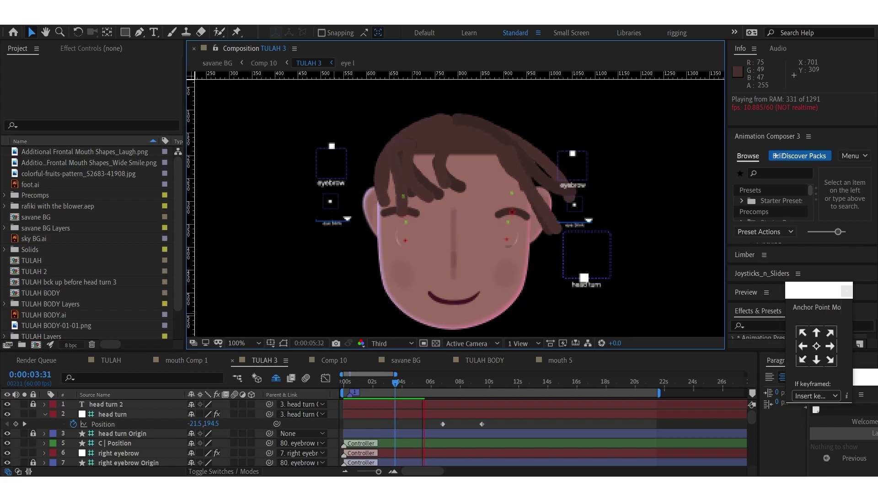
{"action": "key", "text": "alt+Tab"}
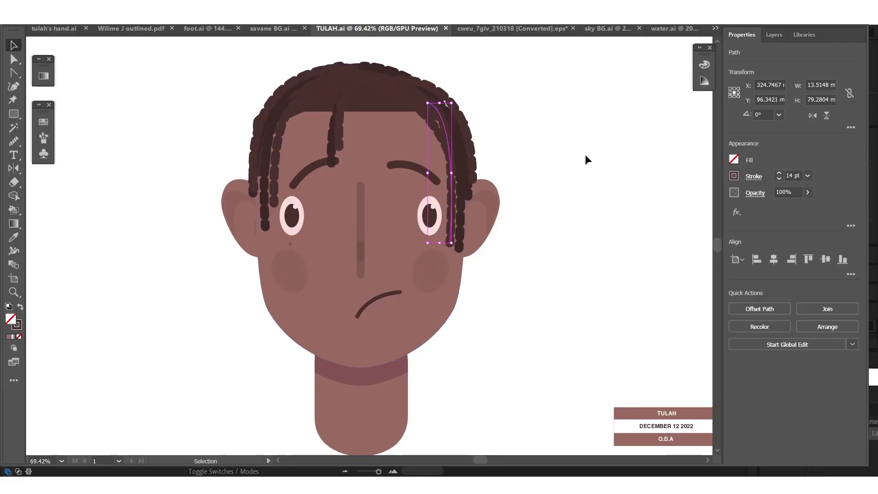
{"action": "left_click", "coordinate": [503, 155]}
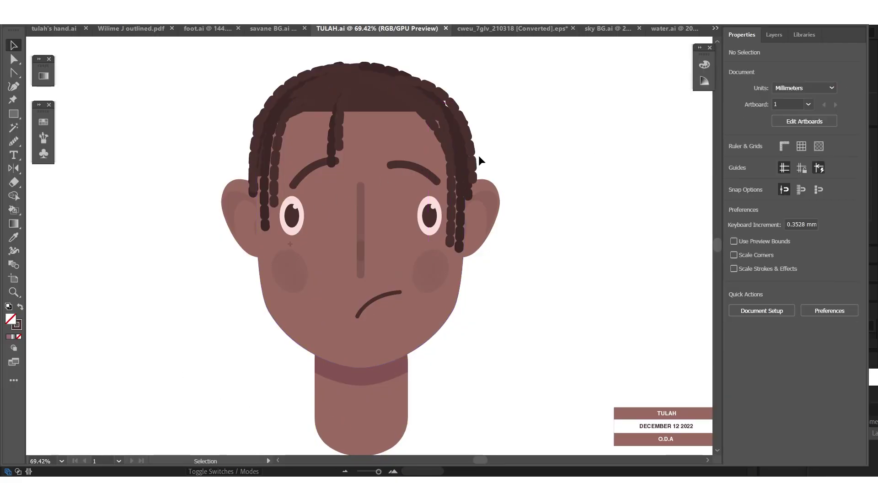
{"action": "left_click", "coordinate": [452, 195]}
{"action": "left_click", "coordinate": [516, 153]}
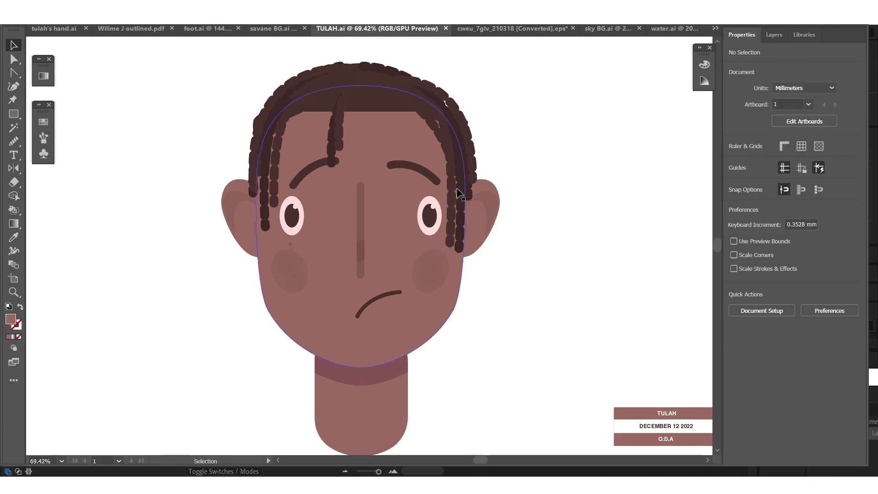
{"action": "left_click_drag", "start_coordinate": [456, 197], "coordinate": [565, 196]}
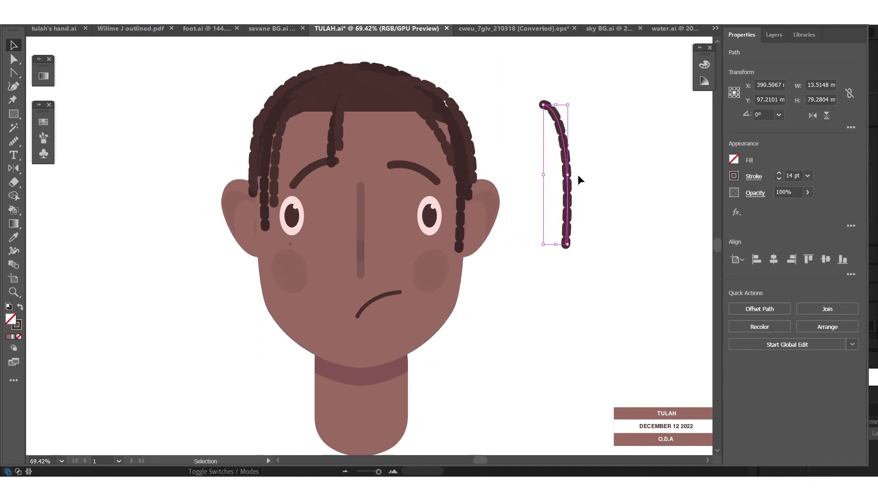
Turn the Dashed Line option of the separated braid's stroke off and on again to compare both looks
{"action": "left_click", "coordinate": [753, 178]}
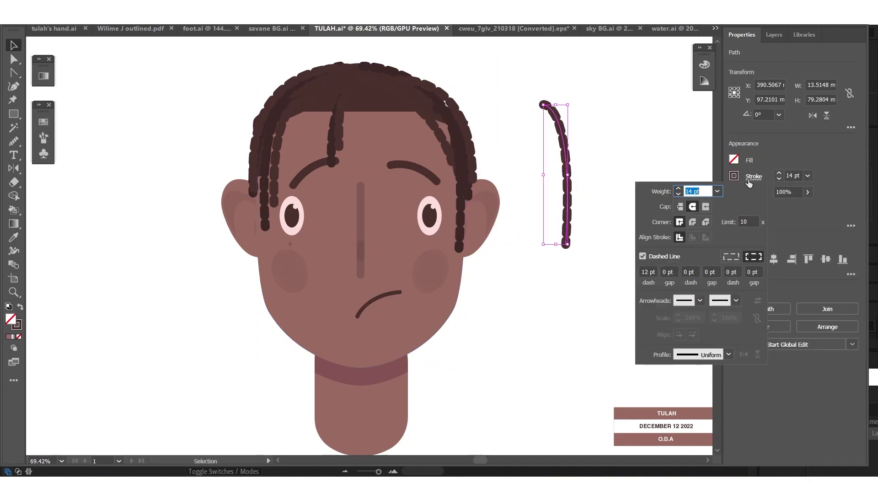
{"action": "left_click", "coordinate": [643, 257]}
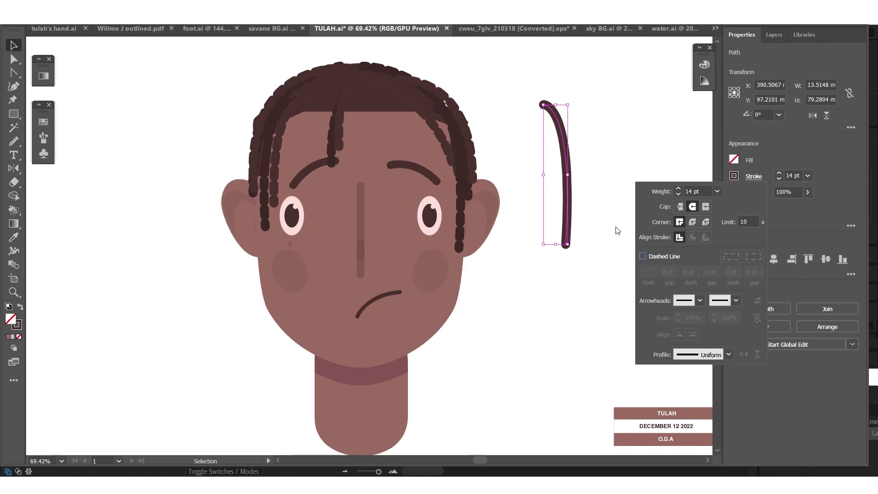
{"action": "left_click", "coordinate": [642, 256]}
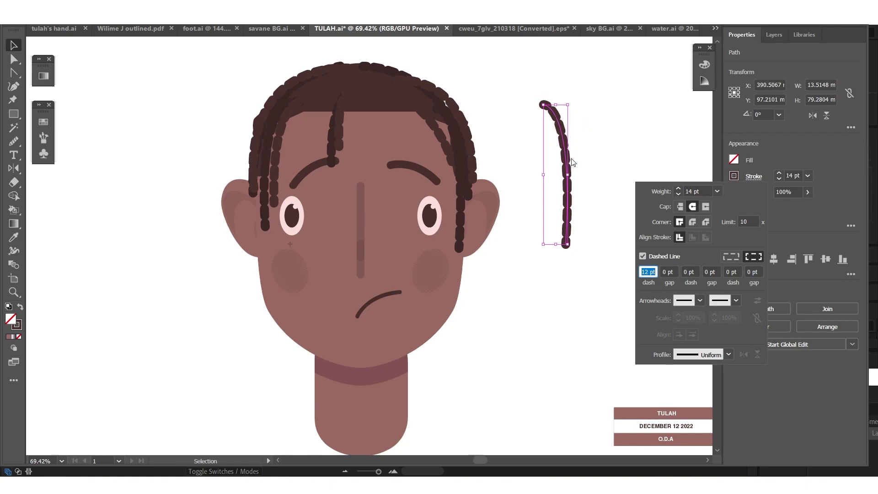
{"action": "key", "text": "Escape"}
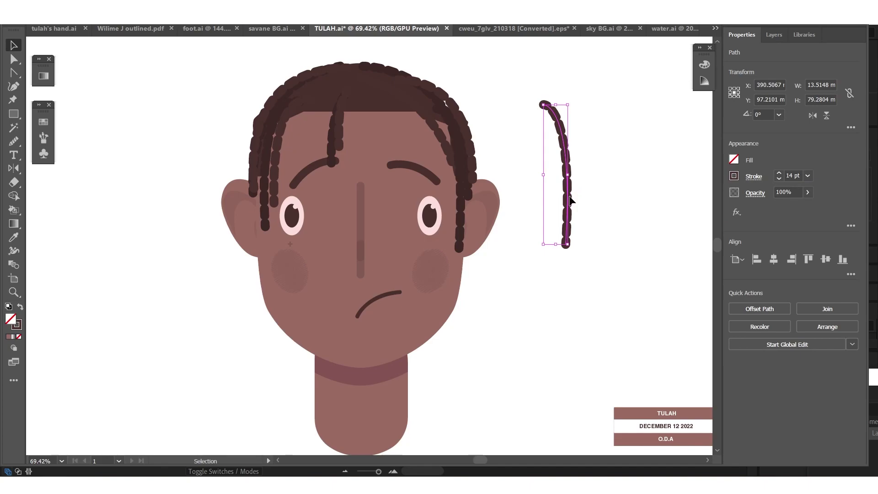
Increase the separated braid's stroke weight repeatedly to thicken it, and deselect the path
{"action": "left_click", "coordinate": [779, 173]}
{"action": "left_click", "coordinate": [779, 173]}
{"action": "left_click", "coordinate": [779, 173]}
{"action": "left_click", "coordinate": [779, 173]}
{"action": "left_click", "coordinate": [779, 174]}
{"action": "left_click", "coordinate": [779, 173]}
{"action": "left_click", "coordinate": [779, 174]}
{"action": "left_click", "coordinate": [779, 173]}
{"action": "left_click", "coordinate": [779, 174]}
{"action": "left_click", "coordinate": [639, 168]}
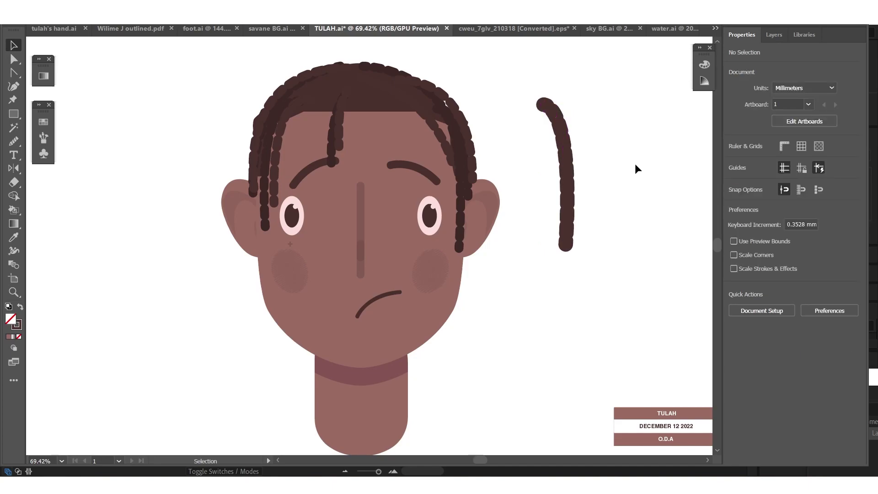
Undo the stroke weight increases made to the separated braid
{"action": "key", "text": "ctrl+z"}
{"action": "key", "text": "ctrl+z"}
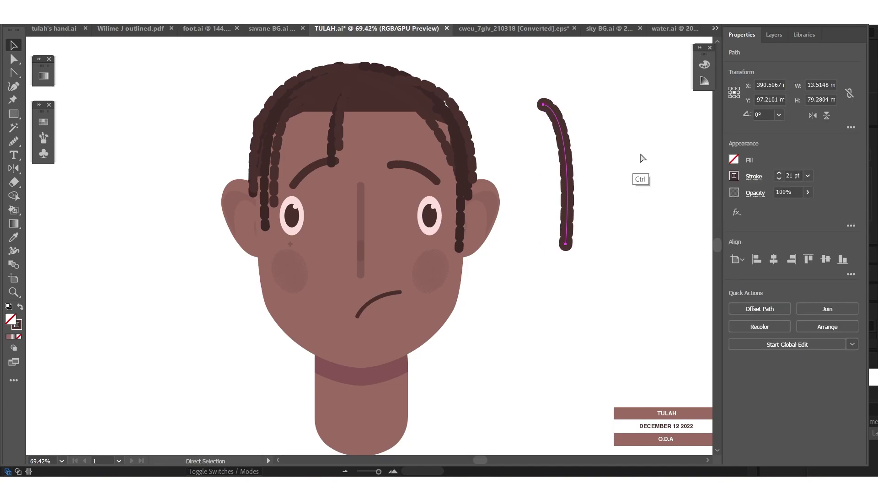
{"action": "key", "text": "ctrl+z"}
{"action": "key", "text": "ctrl+z"}
{"action": "key", "text": "ctrl+z"}
{"action": "key", "text": "ctrl+z"}
{"action": "key", "text": "ctrl+z"}
{"action": "key", "text": "ctrl+z"}
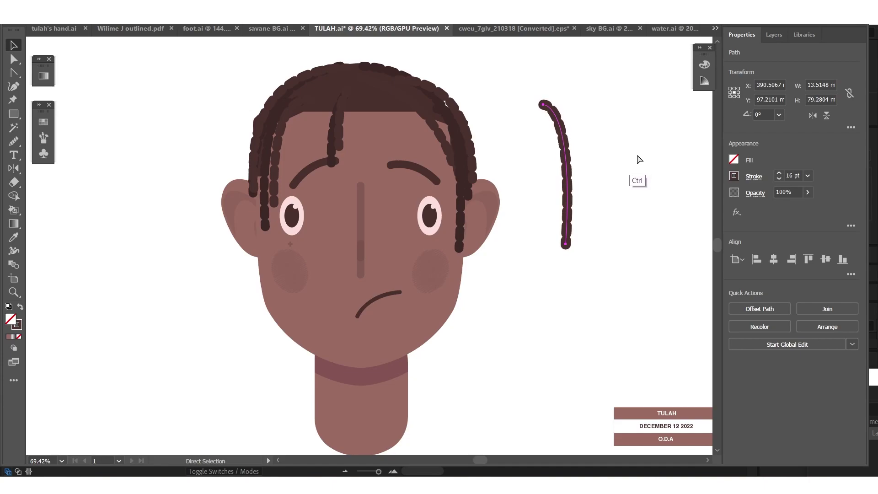
{"action": "key", "text": "ctrl+z"}
{"action": "key", "text": "ctrl+z"}
{"action": "key", "text": "ctrl+z"}
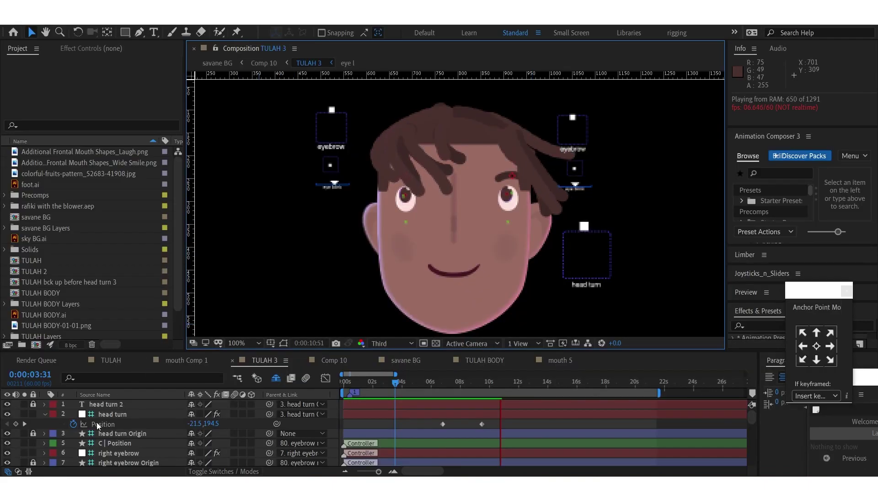
Examine the controller layers and their position keyframes in the TULAH 3 timeline during playback, and stop the preview
{"action": "scroll", "coordinate": [124, 434], "scroll_direction": "down", "scroll_amount": 5}
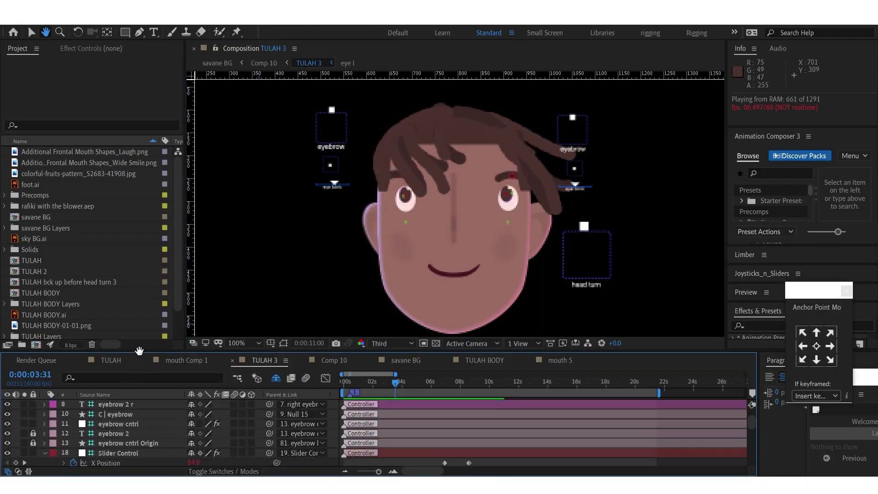
{"action": "scroll", "coordinate": [127, 435], "scroll_direction": "down", "scroll_amount": 6}
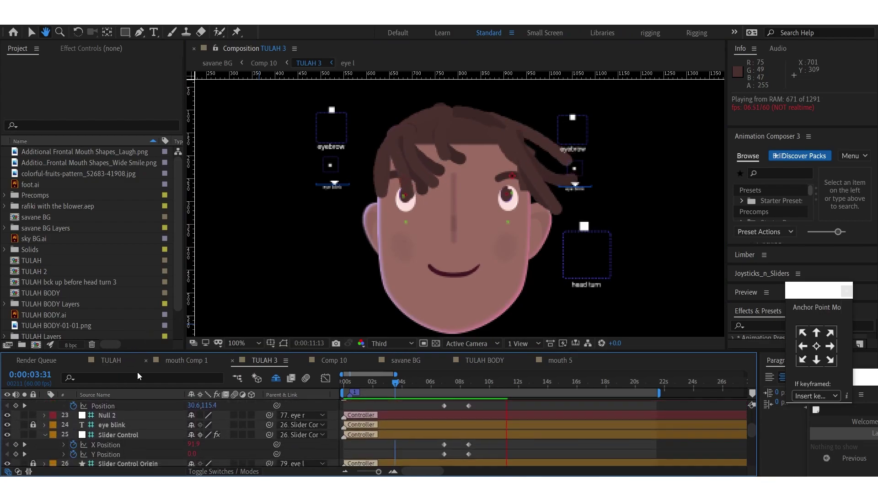
{"action": "scroll", "coordinate": [137, 418], "scroll_direction": "down", "scroll_amount": 5}
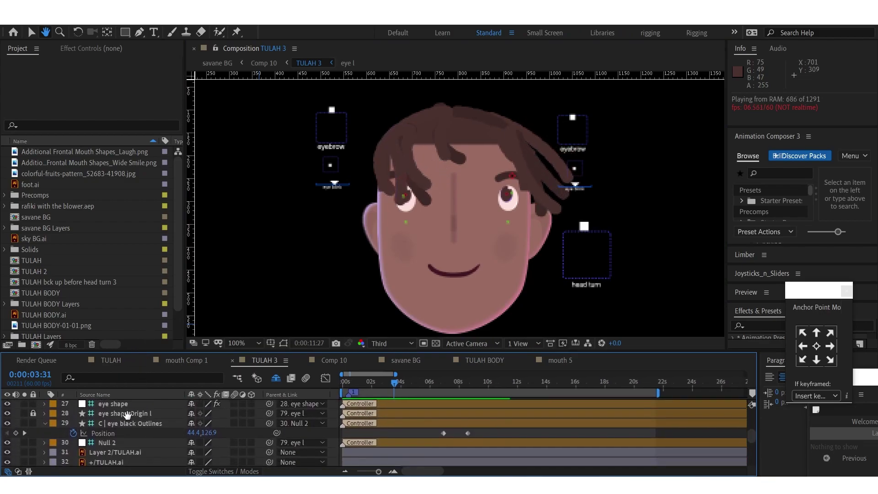
{"action": "scroll", "coordinate": [137, 421], "scroll_direction": "up", "scroll_amount": 2}
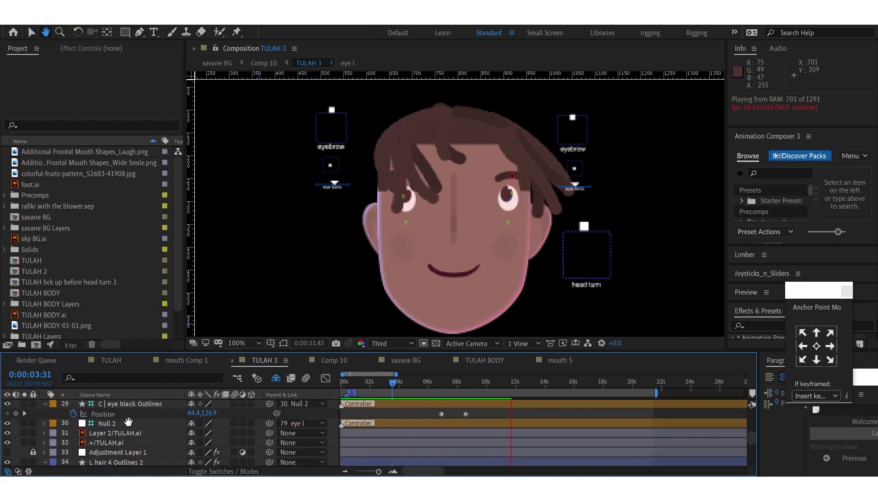
{"action": "scroll", "coordinate": [158, 418], "scroll_direction": "down", "scroll_amount": 1}
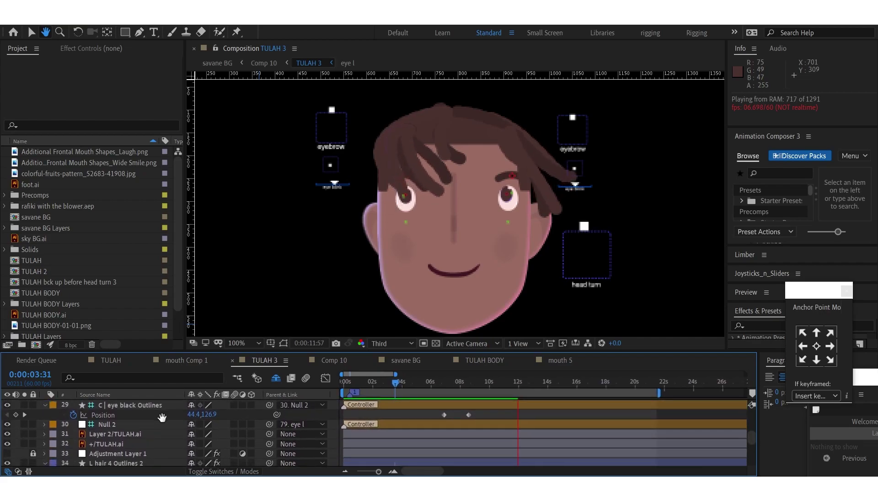
{"action": "key", "text": "v"}
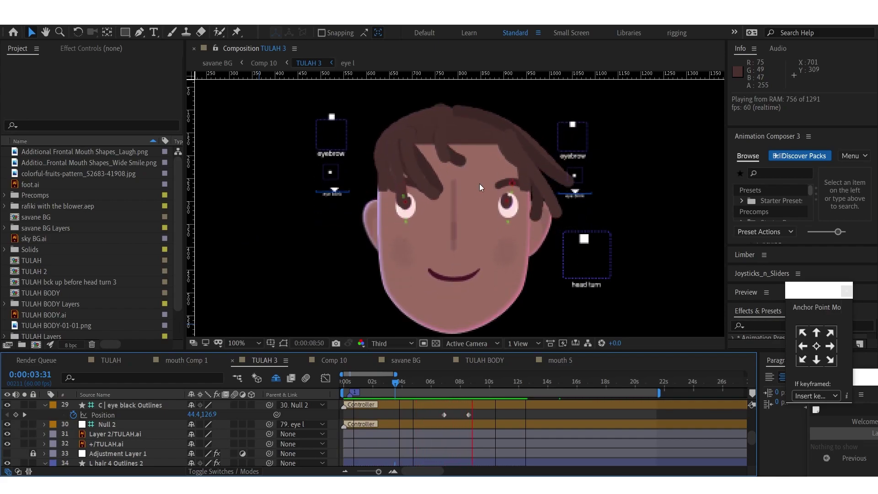
{"action": "key", "text": "space"}
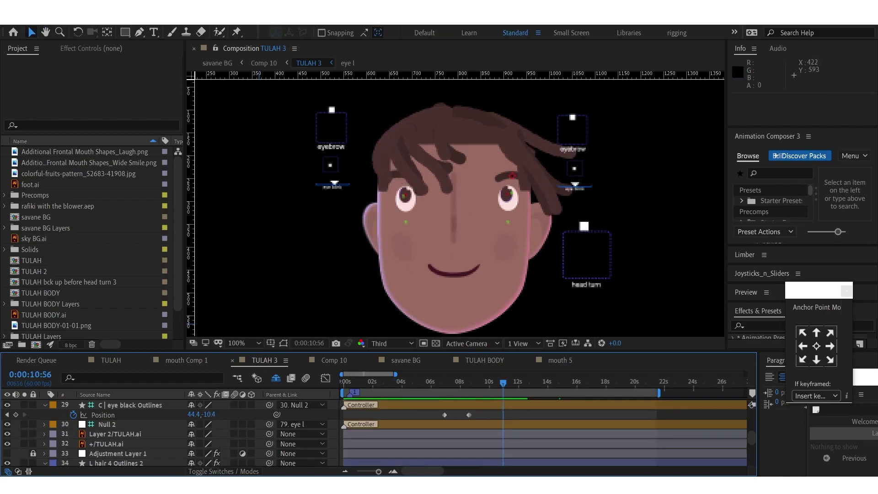
Close the rigged head project and start a new empty project
{"action": "key", "text": "alt+Tab"}
{"action": "key", "text": "alt+Tab"}
{"action": "left_click_drag", "start_coordinate": [175, 188], "coordinate": [175, 221]}
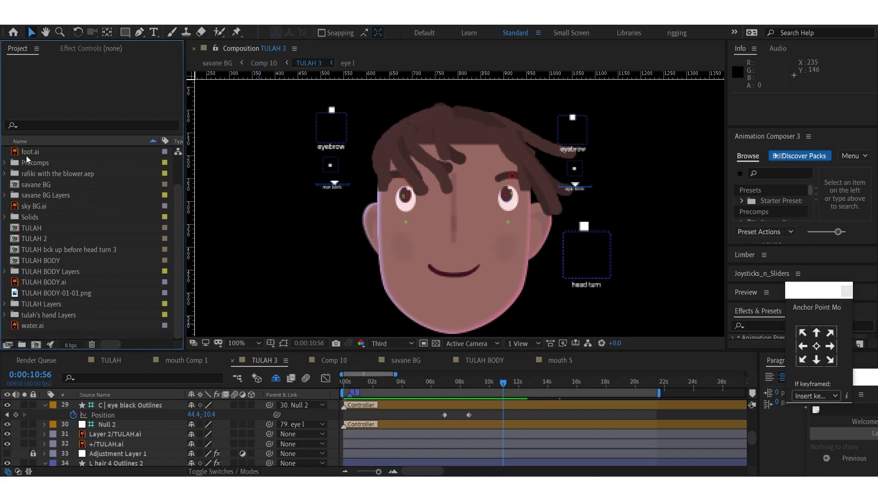
{"action": "left_click", "coordinate": [13, 33]}
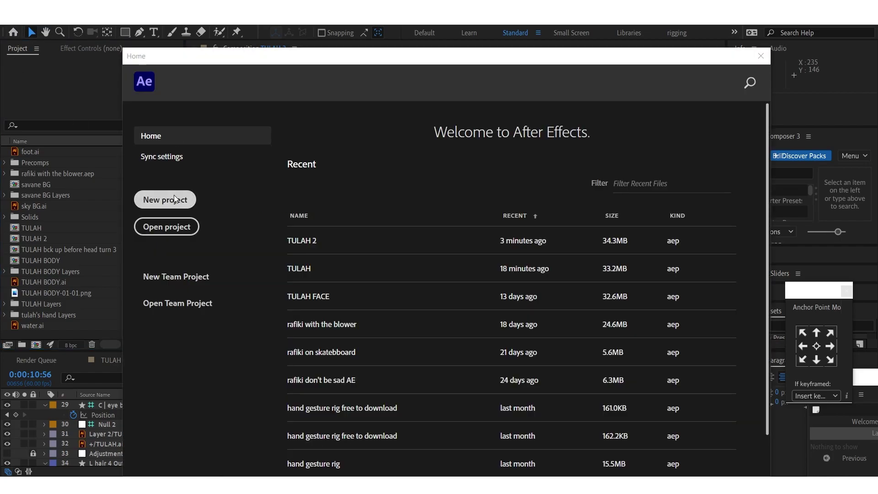
{"action": "left_click", "coordinate": [180, 206]}
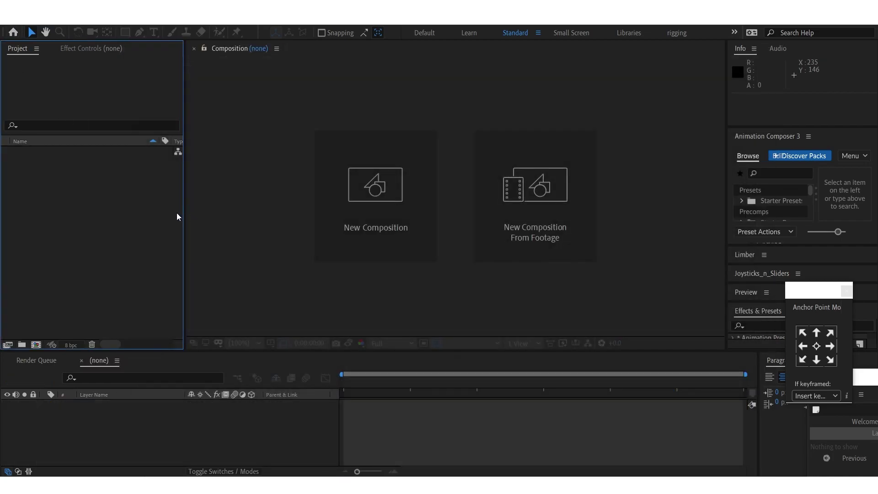
Start a file import, browse to the TULAH folder and check the head artwork's file name in Illustrator
{"action": "double_click", "coordinate": [102, 257]}
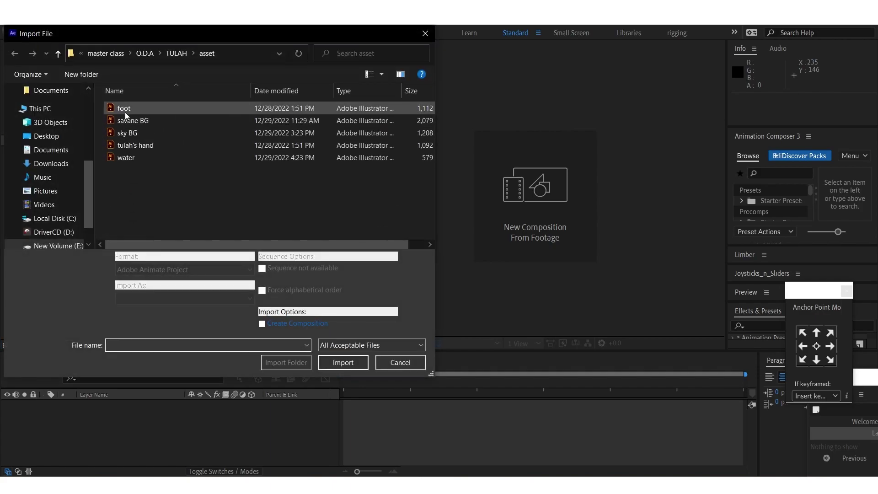
{"action": "left_click", "coordinate": [176, 53]}
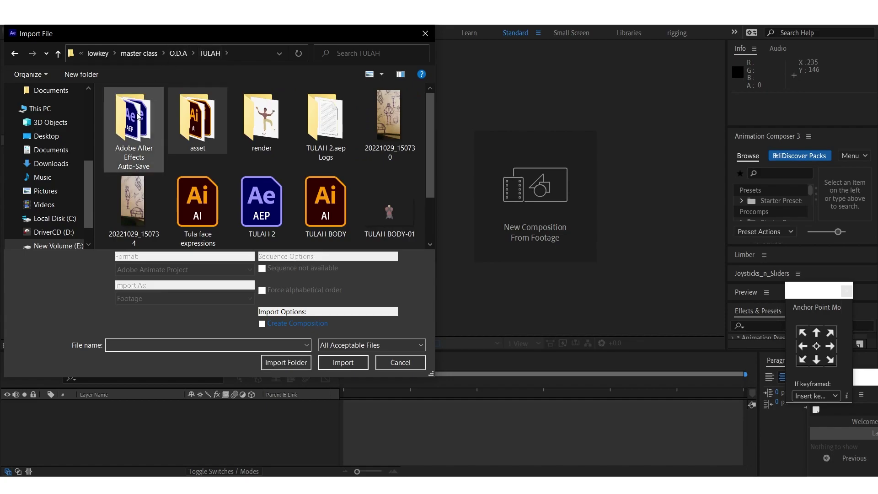
{"action": "left_click_drag", "start_coordinate": [430, 143], "coordinate": [426, 160]}
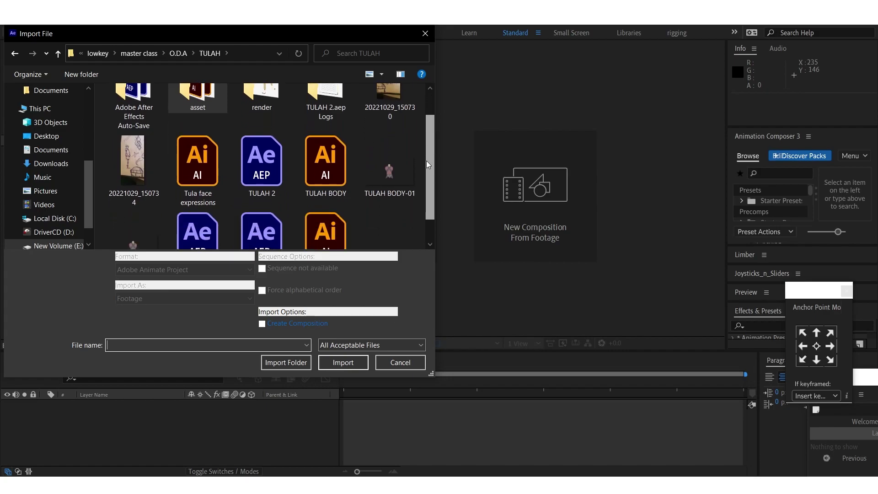
{"action": "left_click", "coordinate": [212, 156]}
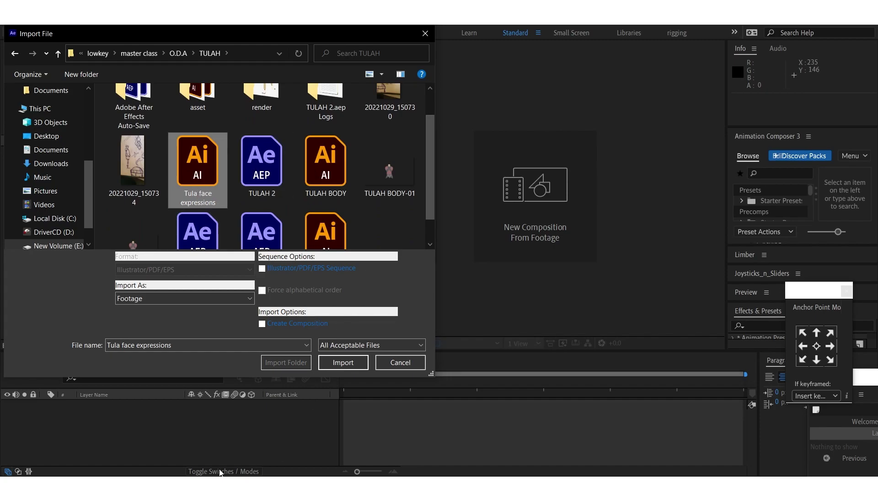
{"action": "key", "text": "alt+Tab"}
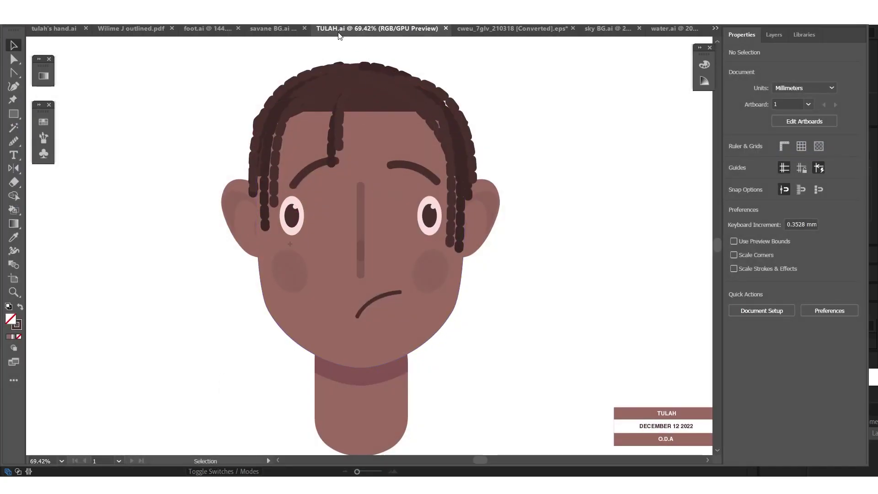
{"action": "key", "text": "alt+Tab"}
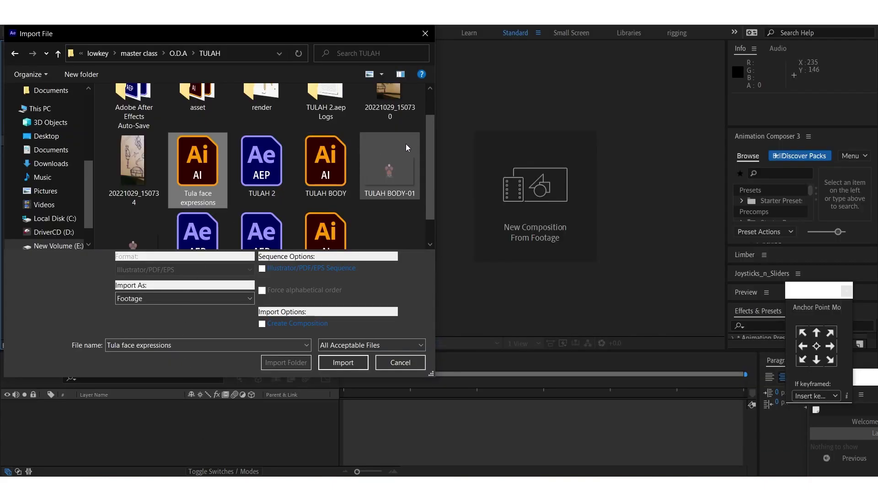
Import the TULAH Illustrator file as a Composition
{"action": "scroll", "coordinate": [425, 174], "scroll_direction": "down", "scroll_amount": 1}
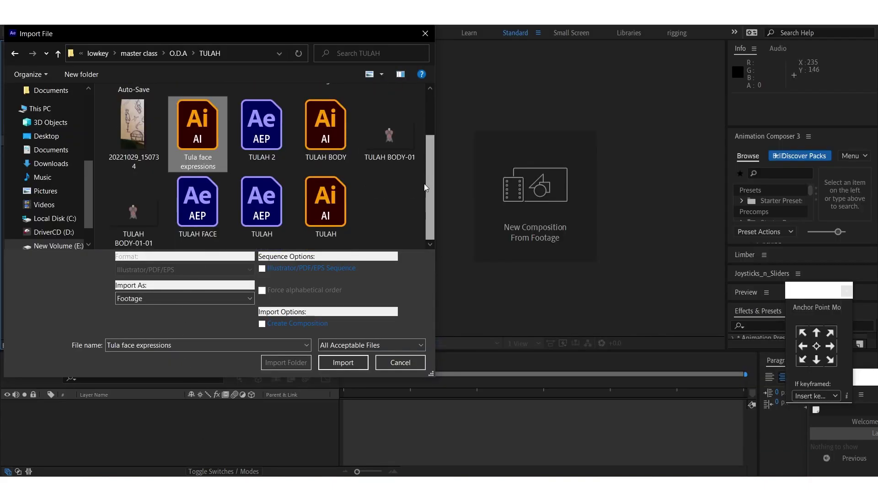
{"action": "left_click", "coordinate": [326, 206]}
{"action": "left_click", "coordinate": [161, 302]}
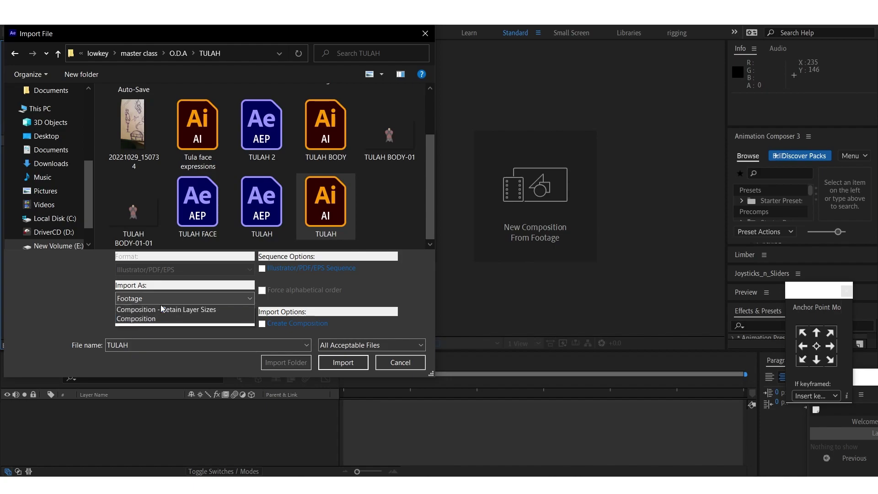
{"action": "left_click", "coordinate": [162, 320]}
{"action": "left_click", "coordinate": [352, 361]}
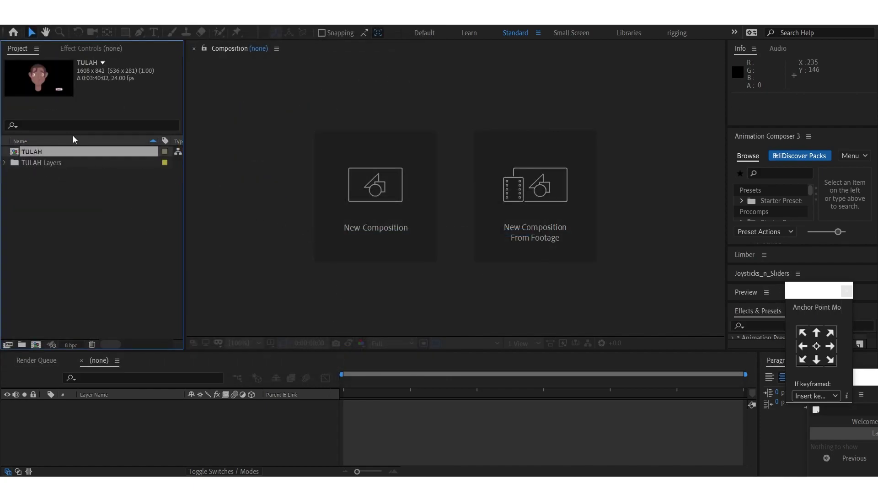
Open the TULAH composition and set its preview resolution to Full
{"action": "double_click", "coordinate": [13, 152]}
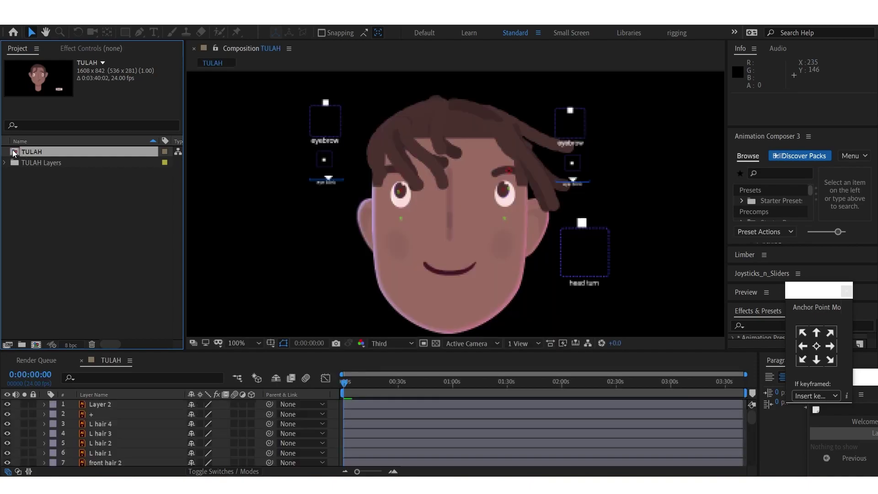
{"action": "left_click", "coordinate": [391, 344]}
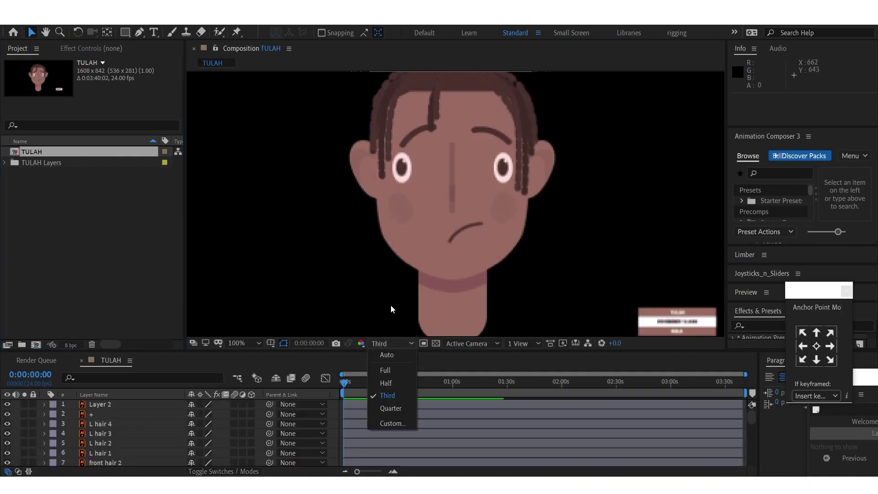
{"action": "left_click", "coordinate": [385, 370]}
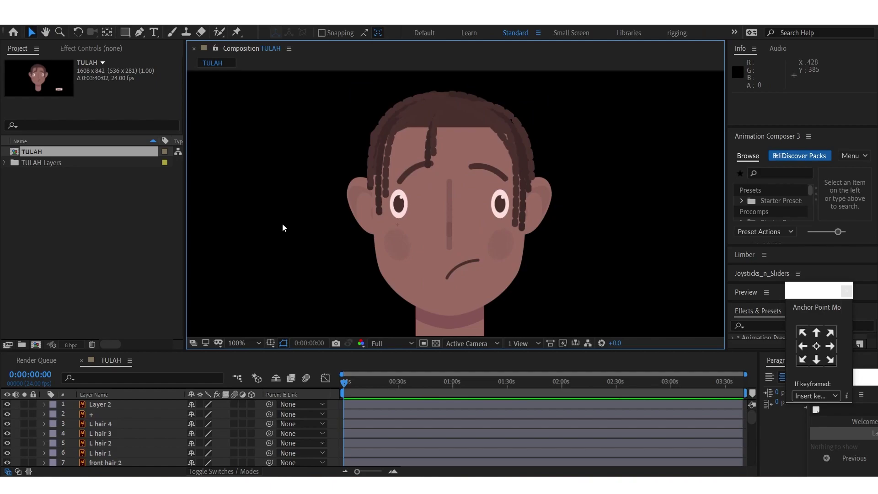
{"action": "key", "text": "space"}
{"action": "left_click_drag", "start_coordinate": [375, 131], "coordinate": [373, 152]}
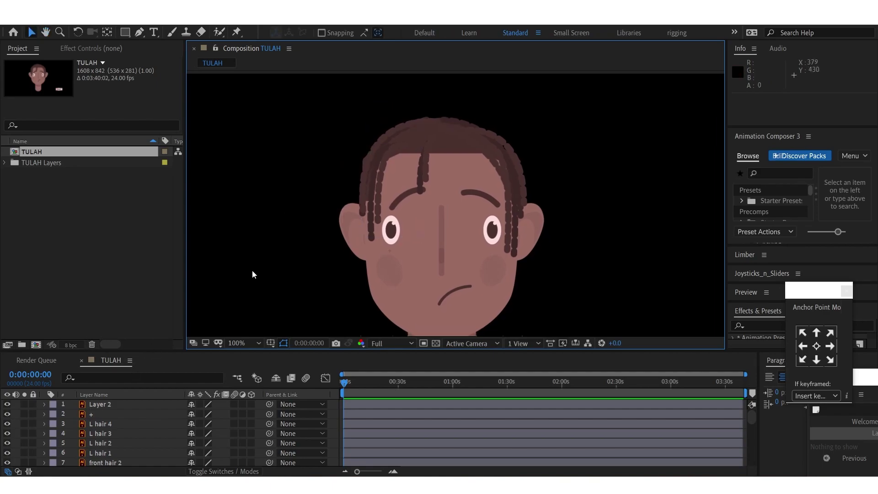
Select the L hair 3 layer and solo it so only that braid shows
{"action": "left_click", "coordinate": [94, 423]}
{"action": "key", "text": "space"}
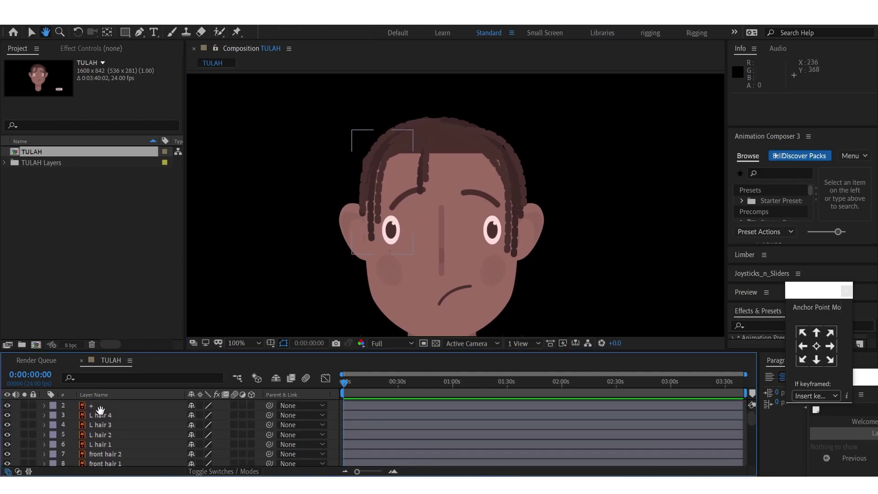
{"action": "left_click", "coordinate": [95, 423]}
{"action": "left_click", "coordinate": [97, 435]}
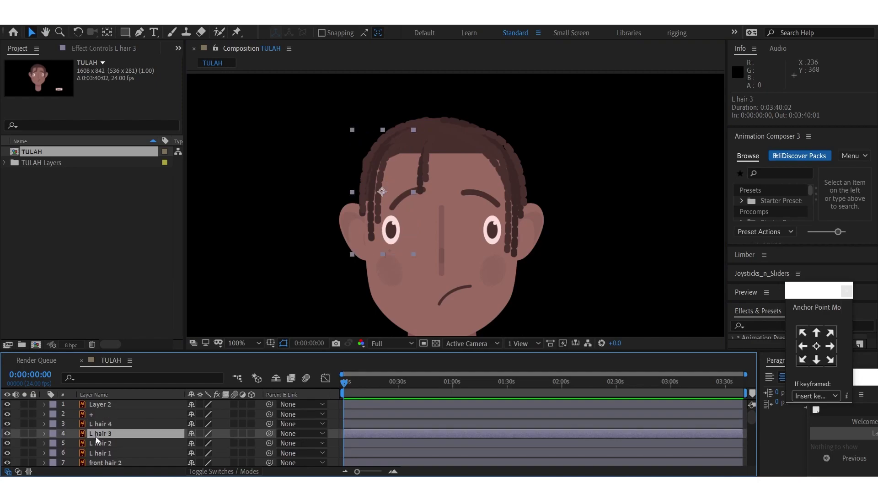
{"action": "left_click", "coordinate": [24, 434]}
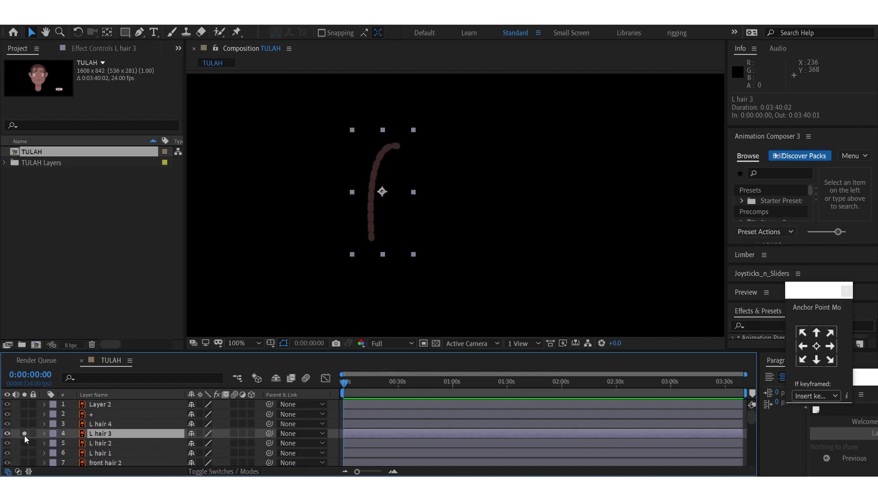
Create shapes from the L hair 3 vector layer
{"action": "right_click", "coordinate": [91, 432]}
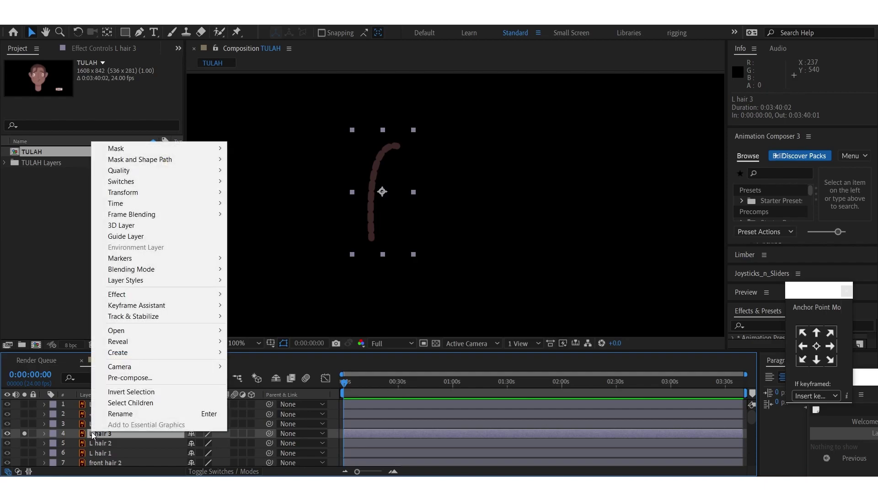
{"action": "mouse_move", "coordinate": [163, 349]}
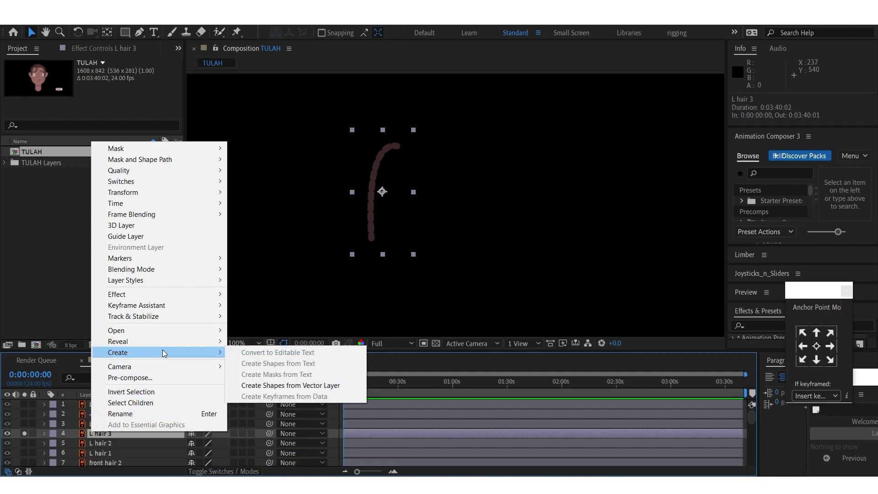
{"action": "left_click", "coordinate": [276, 386]}
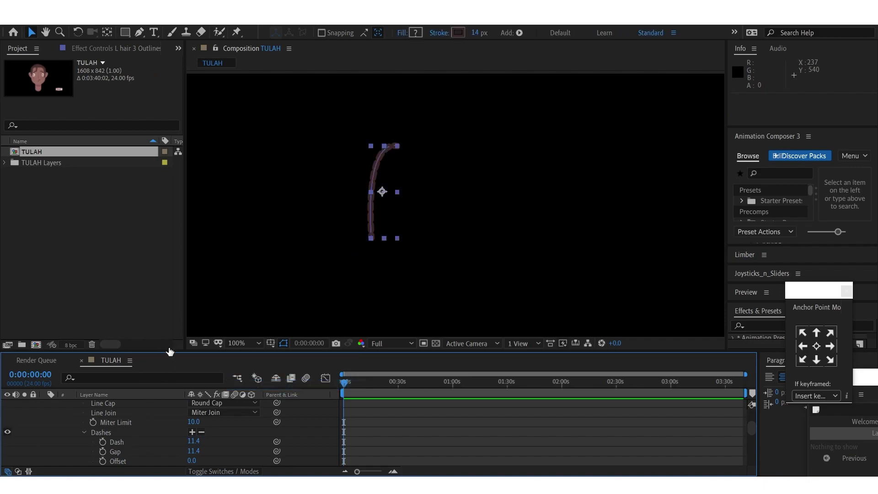
Enlarge the timeline, examine the stroke and dash properties in Group 2 of the L hair 3 shape layer, and collapse the group
{"action": "left_click_drag", "start_coordinate": [169, 350], "coordinate": [185, 261]}
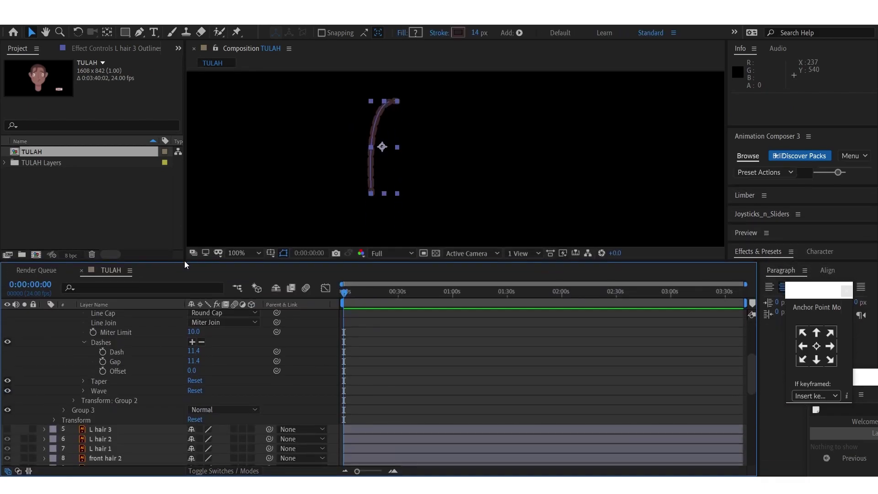
{"action": "key", "text": "space"}
{"action": "left_click_drag", "start_coordinate": [141, 341], "coordinate": [124, 432]}
{"action": "scroll", "coordinate": [123, 439], "scroll_direction": "up", "scroll_amount": 3}
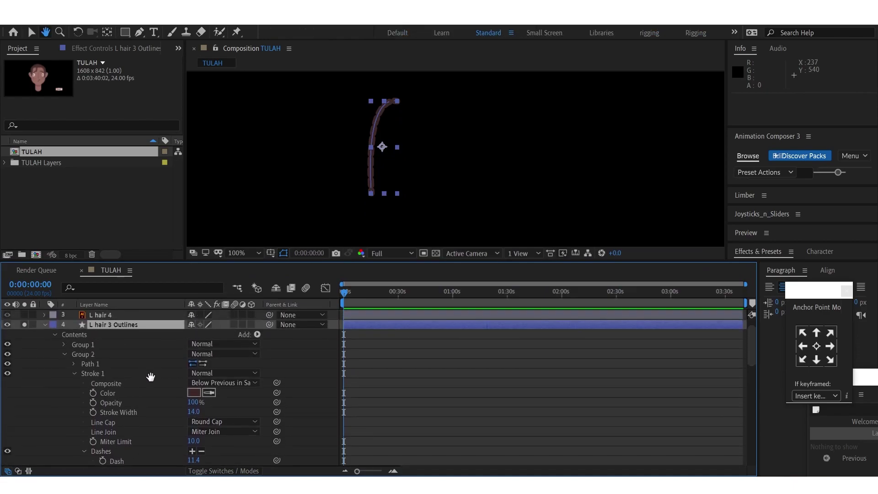
{"action": "scroll", "coordinate": [137, 412], "scroll_direction": "up", "scroll_amount": 1}
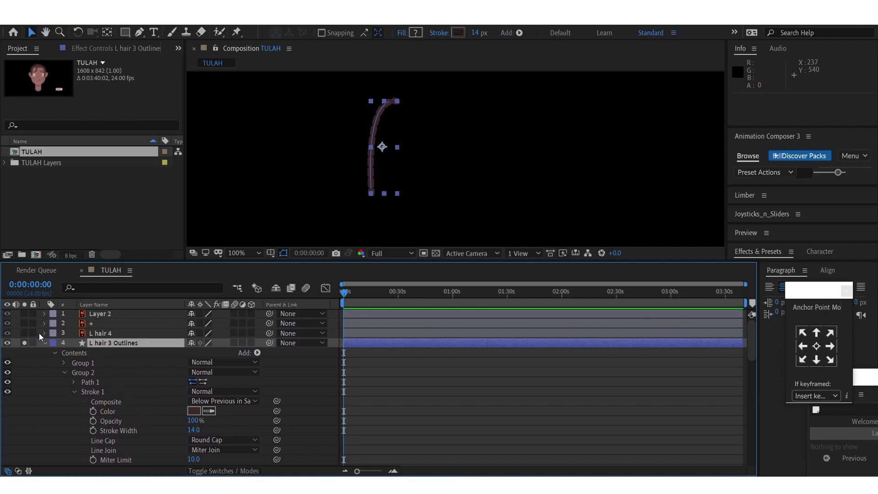
{"action": "left_click", "coordinate": [64, 372]}
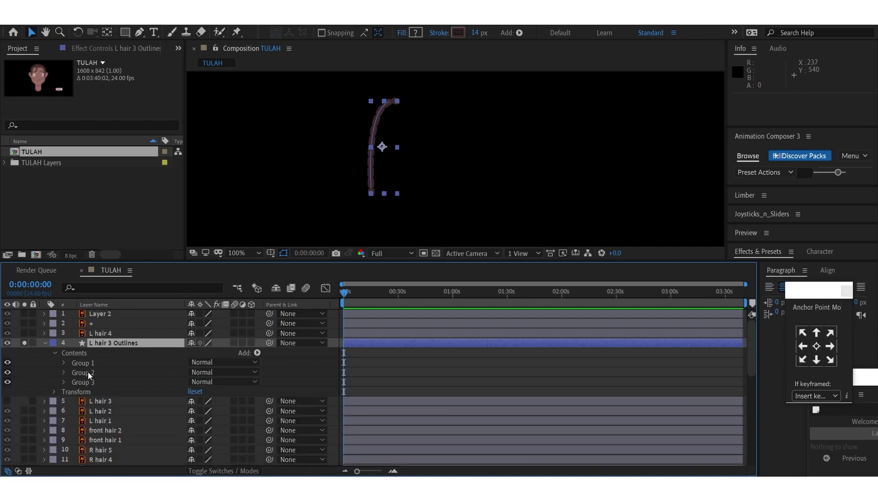
Hide Group 1 and Group 3 of the L hair 3 shape layer and select Group 2
{"action": "left_click", "coordinate": [82, 364]}
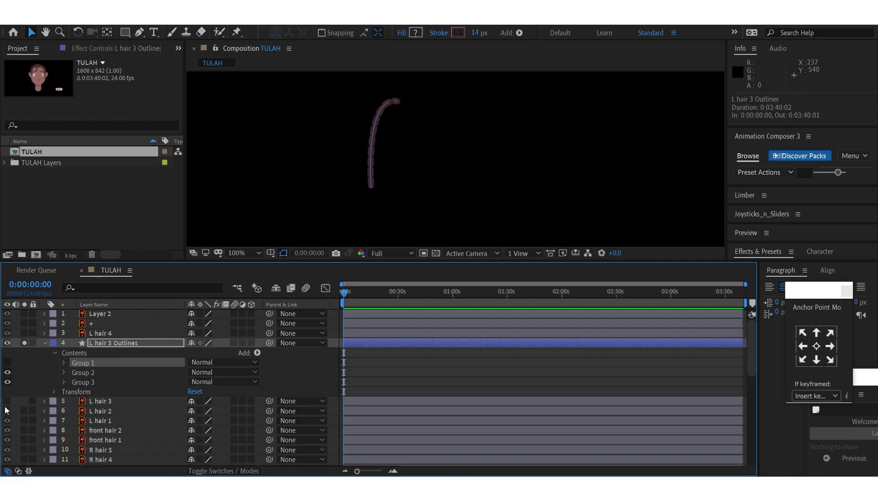
{"action": "left_click", "coordinate": [7, 383]}
{"action": "left_click", "coordinate": [81, 372]}
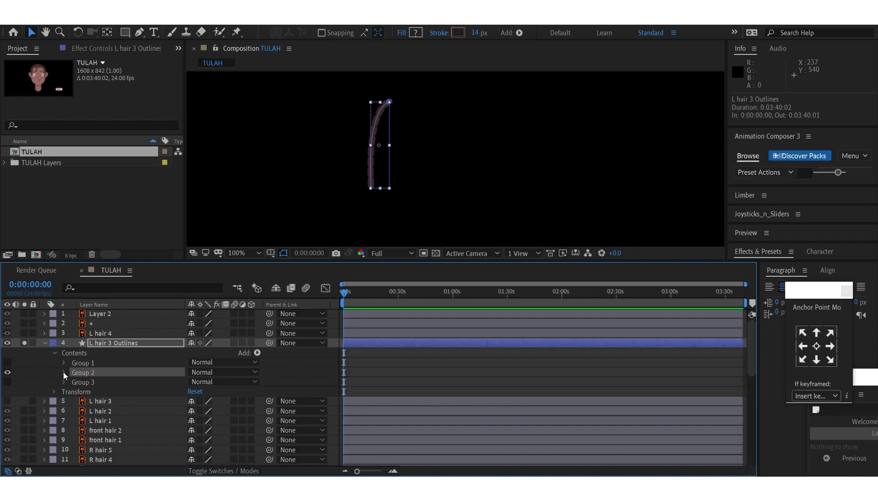
Add a starting keyframe at frame 0 to the Path property of Path 1 in Group 2
{"action": "left_click", "coordinate": [63, 372]}
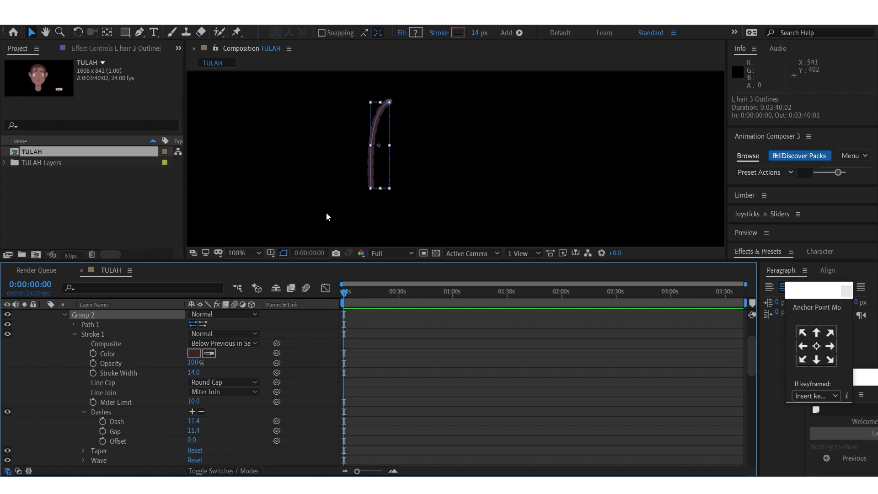
{"action": "left_click", "coordinate": [75, 334]}
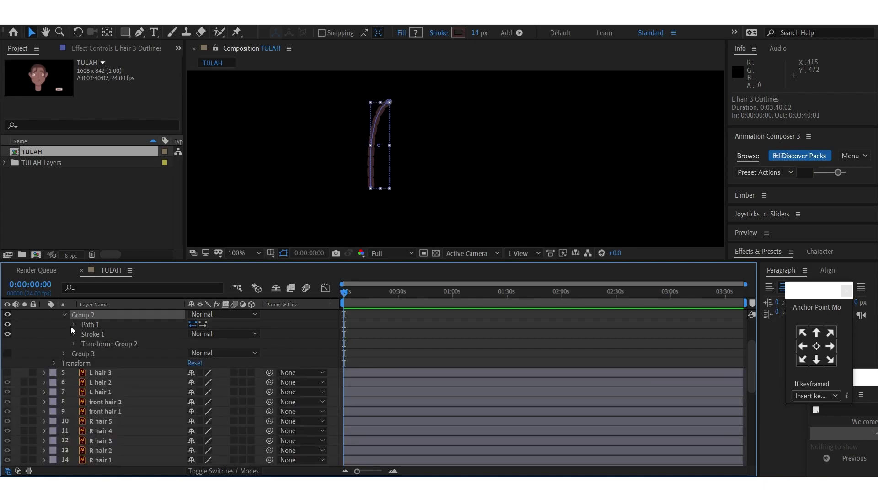
{"action": "left_click", "coordinate": [74, 325]}
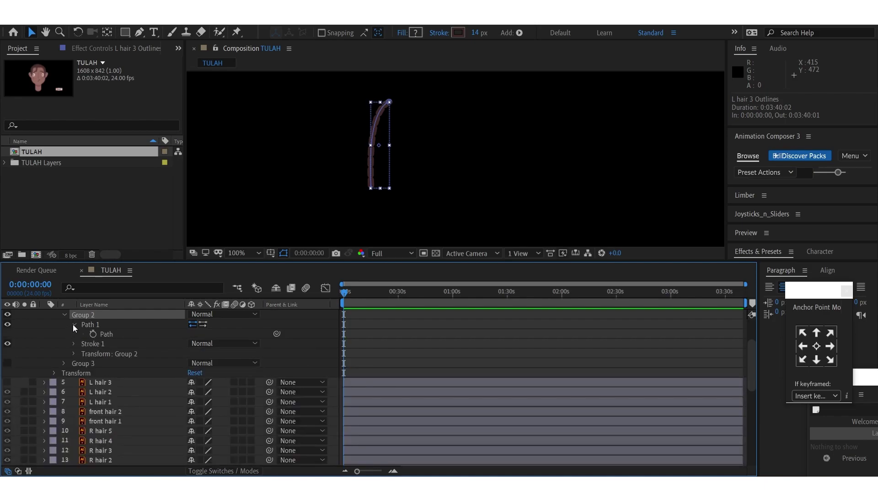
{"action": "left_click", "coordinate": [107, 335]}
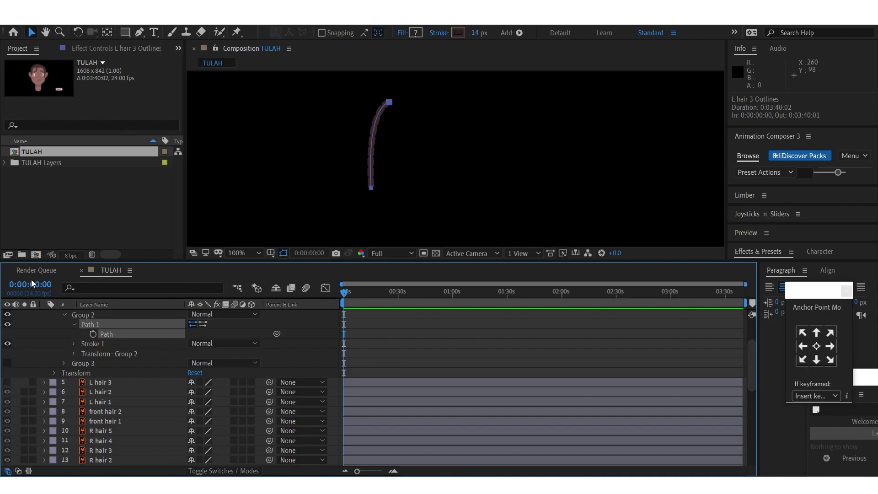
{"action": "left_click_drag", "start_coordinate": [359, 209], "coordinate": [404, 169]}
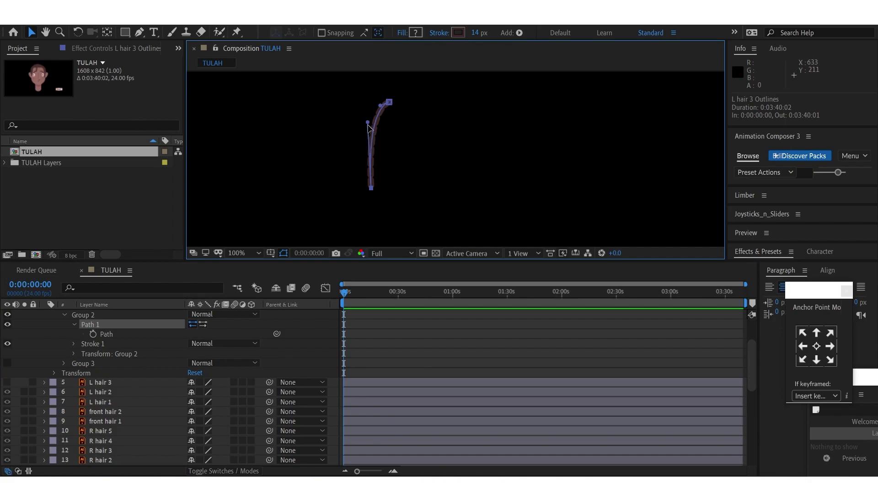
{"action": "left_click", "coordinate": [93, 335]}
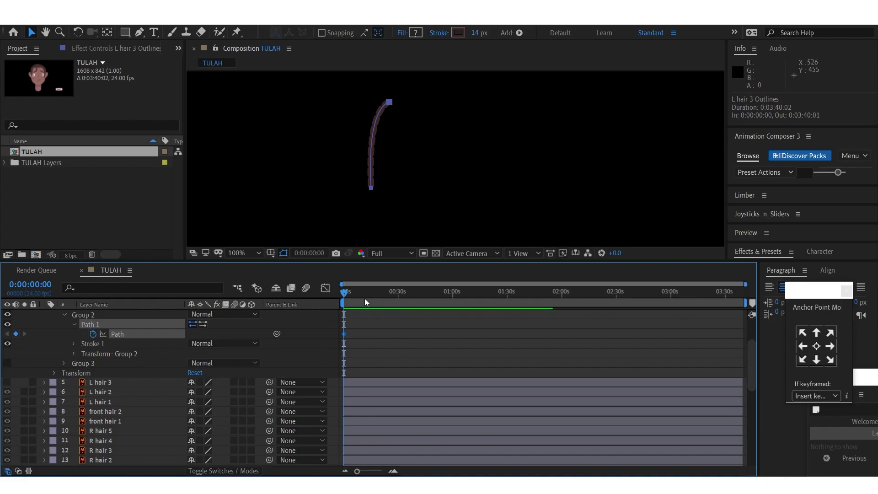
At frame 3, swing the braid's lower tip to the right and adjust its handle so the strand bows to the left
{"action": "key", "text": "equal"}
{"action": "key", "text": "equal"}
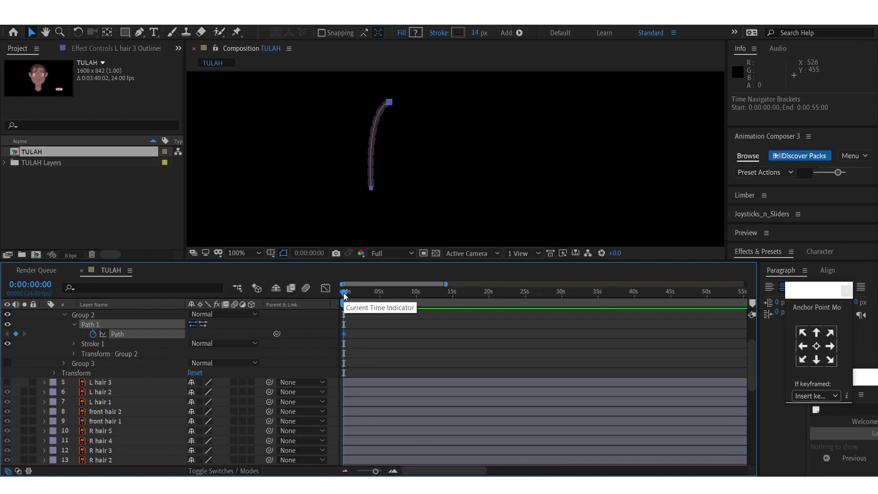
{"action": "key", "text": "equal"}
{"action": "key", "text": "equal"}
{"action": "key", "text": "equal"}
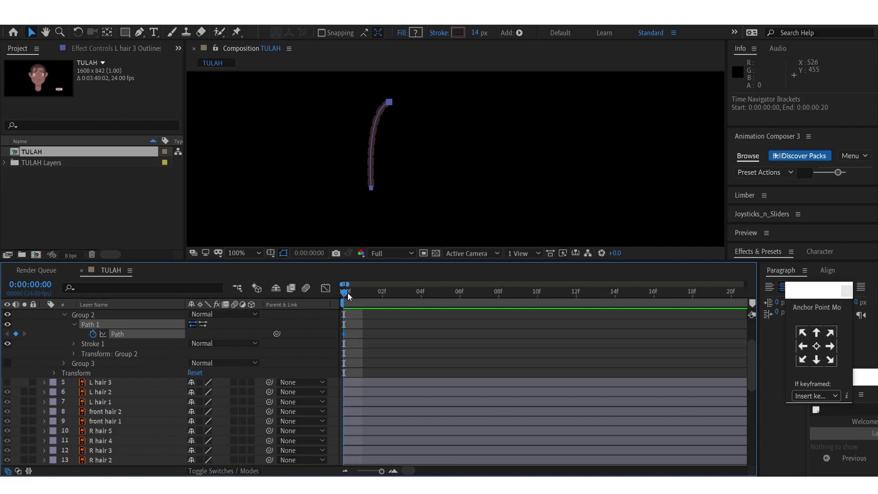
{"action": "left_click_drag", "start_coordinate": [344, 296], "coordinate": [402, 294]}
{"action": "left_click", "coordinate": [358, 204]}
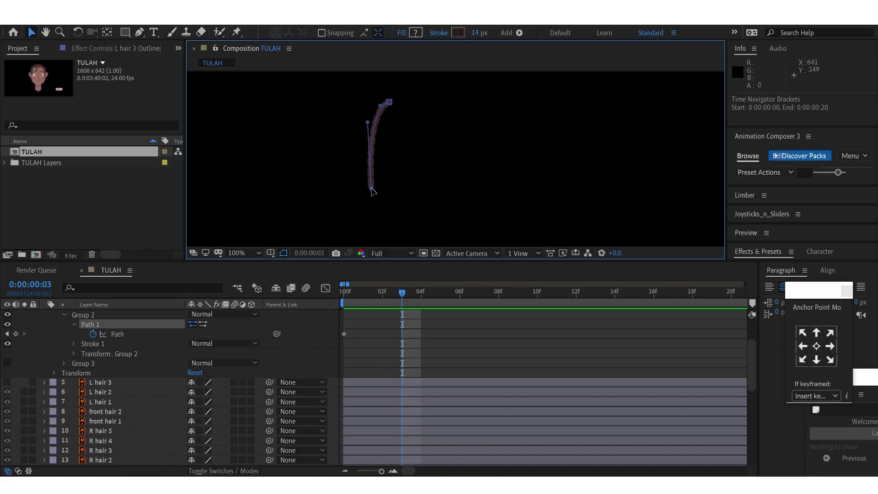
{"action": "left_click_drag", "start_coordinate": [372, 191], "coordinate": [406, 182]}
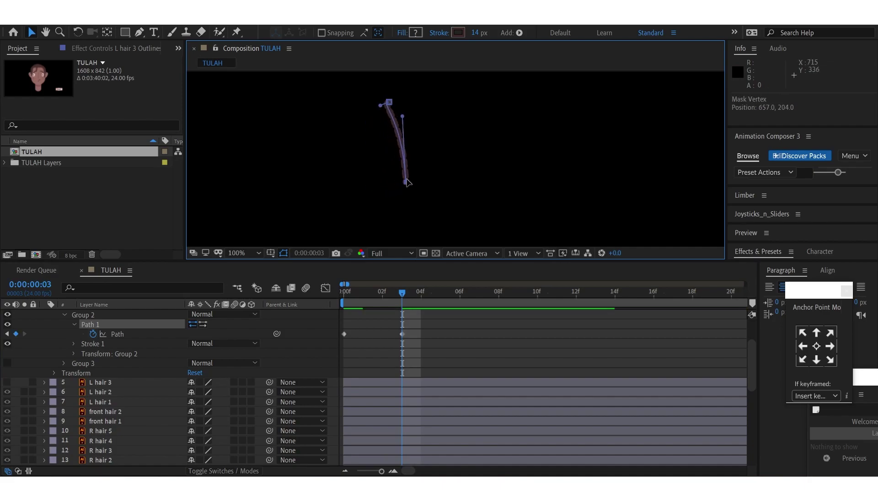
{"action": "left_click_drag", "start_coordinate": [403, 117], "coordinate": [356, 151]}
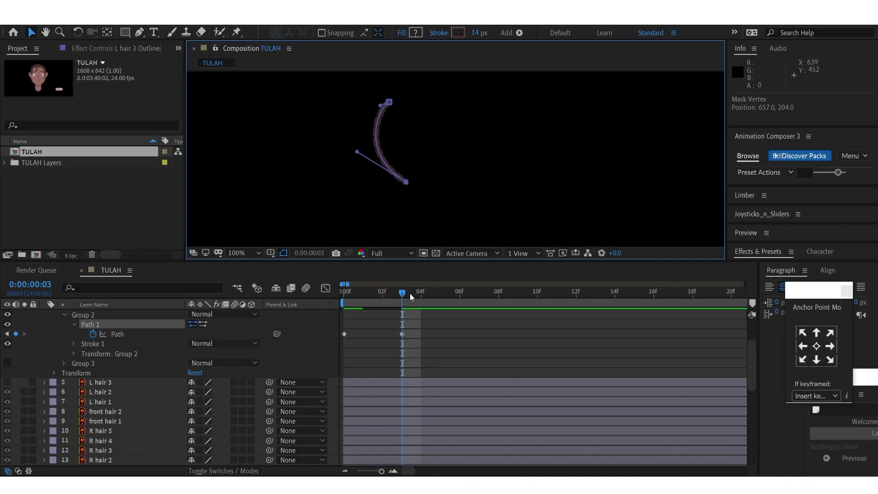
At frame 6, swing the braid's tip back to the left and adjust its handle so the strand bows to the right
{"action": "left_click_drag", "start_coordinate": [403, 295], "coordinate": [459, 295]}
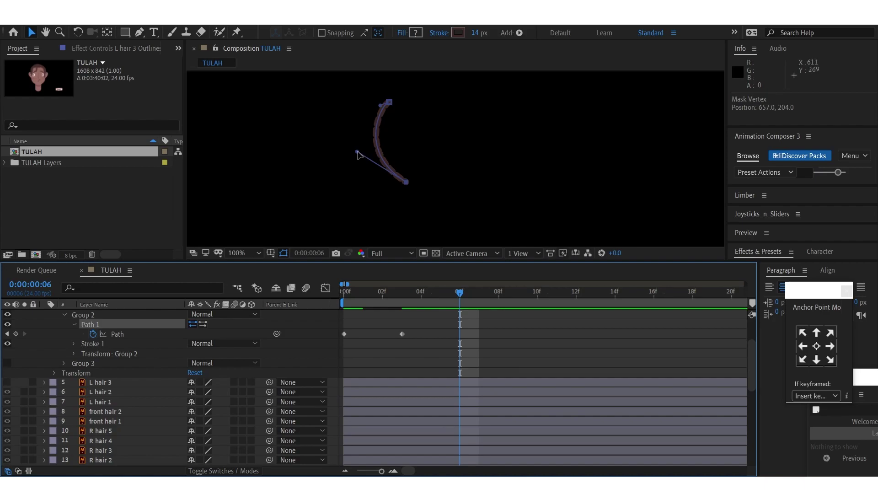
{"action": "left_click_drag", "start_coordinate": [360, 154], "coordinate": [413, 122]}
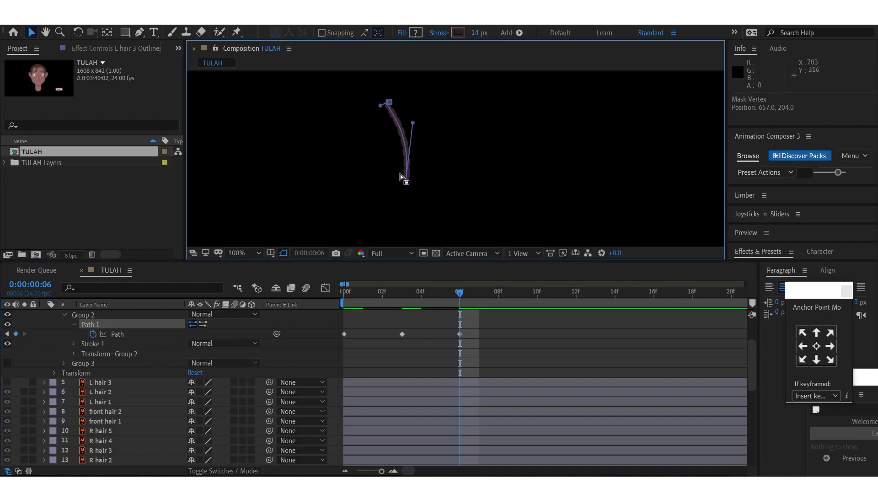
{"action": "mouse_move", "coordinate": [405, 183]}
{"action": "left_mouse_down"}
{"action": "mouse_move", "coordinate": [421, 177]}
{"action": "mouse_move", "coordinate": [379, 186]}
{"action": "mouse_move", "coordinate": [369, 177]}
{"action": "left_mouse_up"}
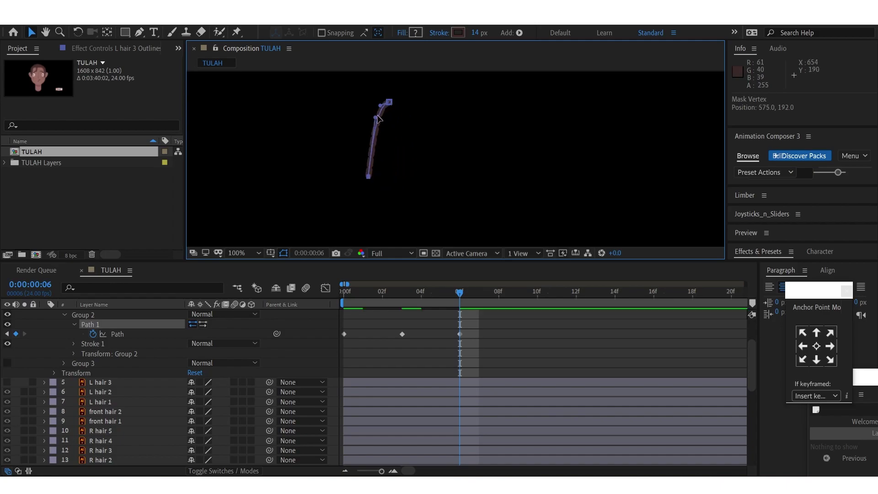
{"action": "left_click_drag", "start_coordinate": [375, 118], "coordinate": [397, 128]}
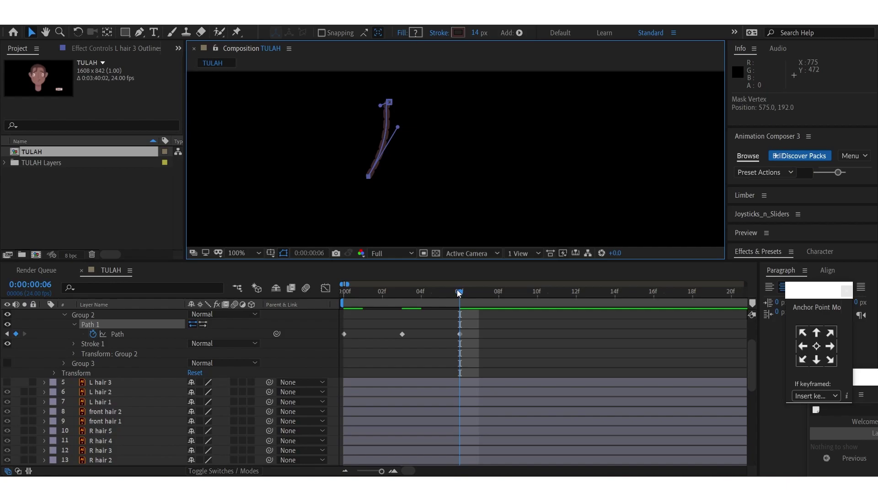
Bow the braid to the left at frame 9, and at frame 12 swing its tip up to the right with a left-bowed curve
{"action": "left_click_drag", "start_coordinate": [460, 294], "coordinate": [512, 298]}
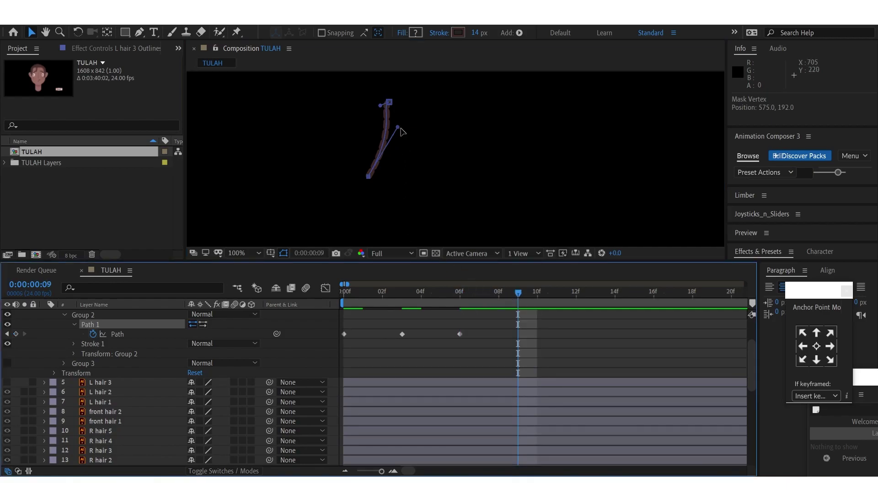
{"action": "left_click_drag", "start_coordinate": [397, 128], "coordinate": [351, 121]}
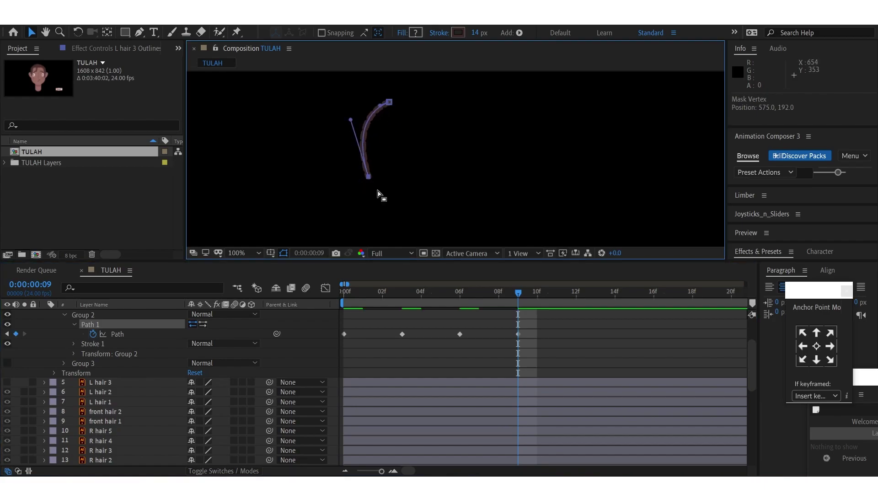
{"action": "left_click_drag", "start_coordinate": [517, 291], "coordinate": [578, 290]}
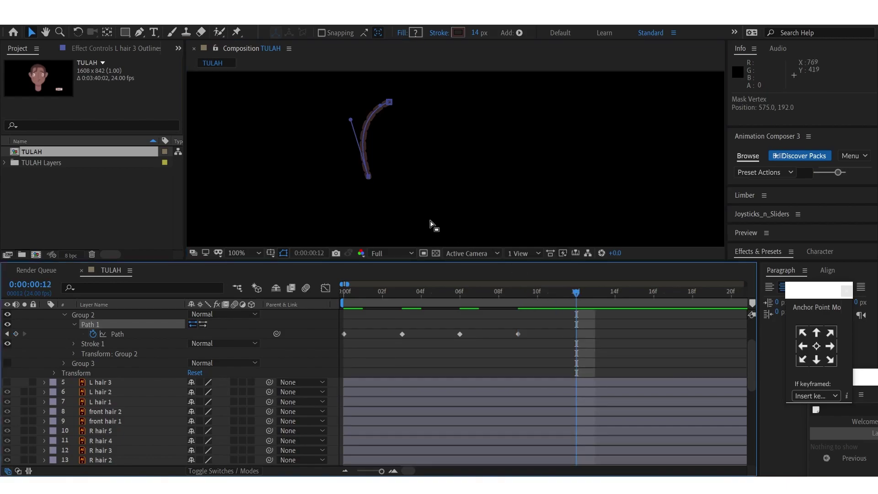
{"action": "left_click_drag", "start_coordinate": [369, 178], "coordinate": [421, 161]}
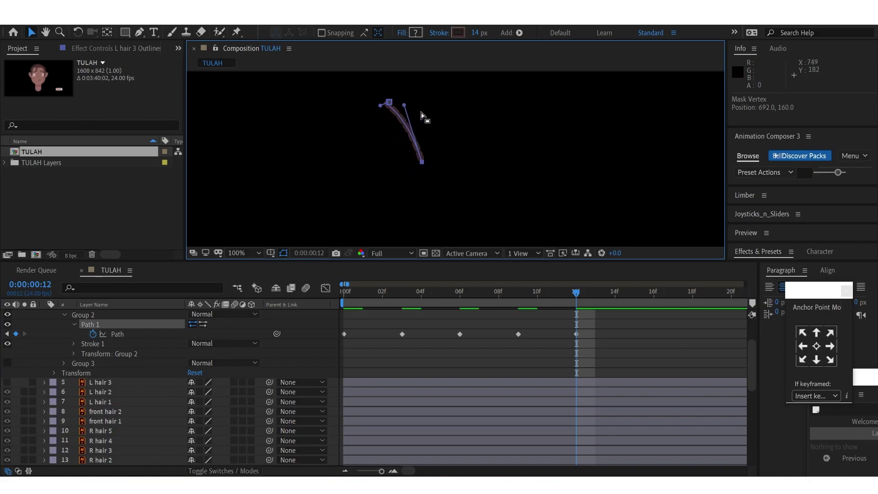
{"action": "left_click_drag", "start_coordinate": [405, 105], "coordinate": [364, 132]}
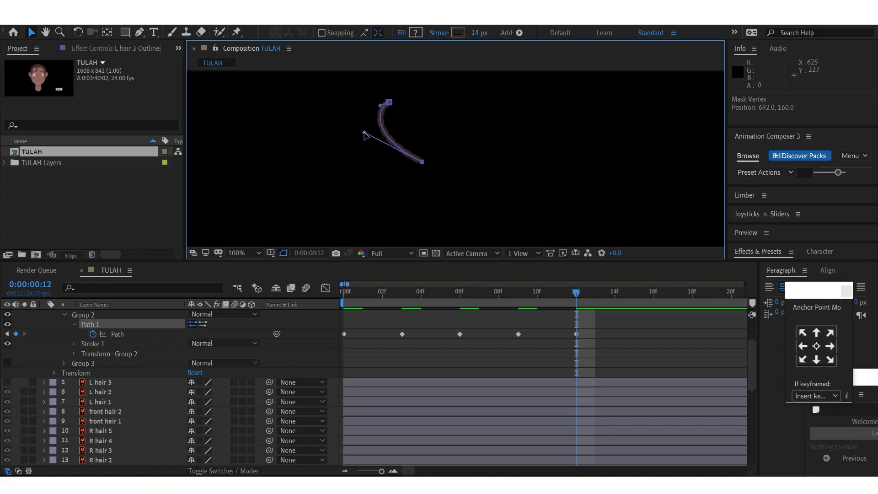
End the work area at frame 12 and preview the braid's swinging motion
{"action": "left_click", "coordinate": [575, 296]}
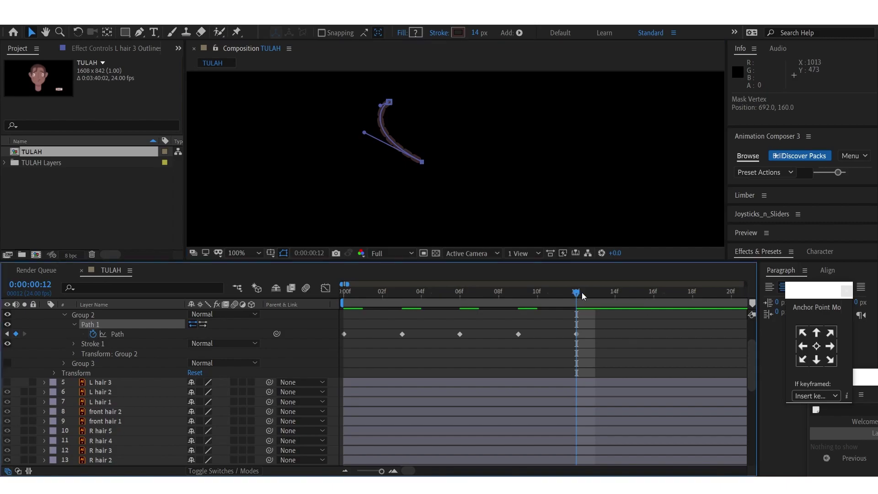
{"action": "key", "text": "n"}
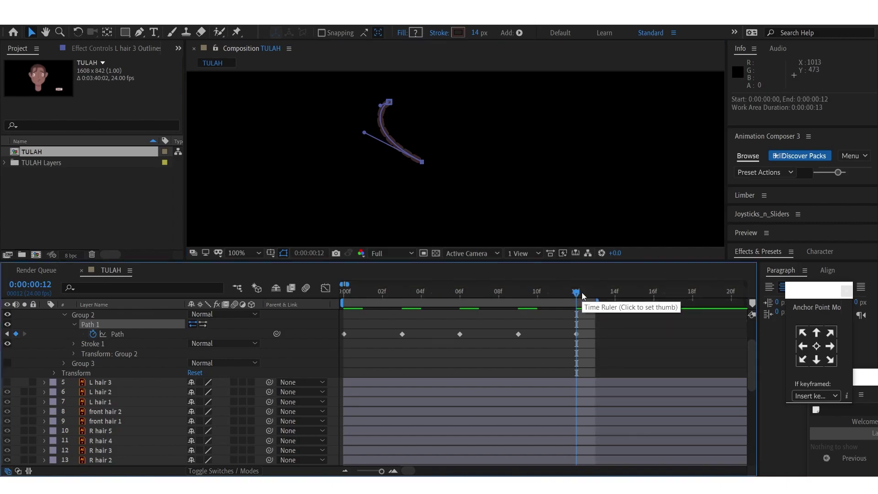
{"action": "key", "text": "space"}
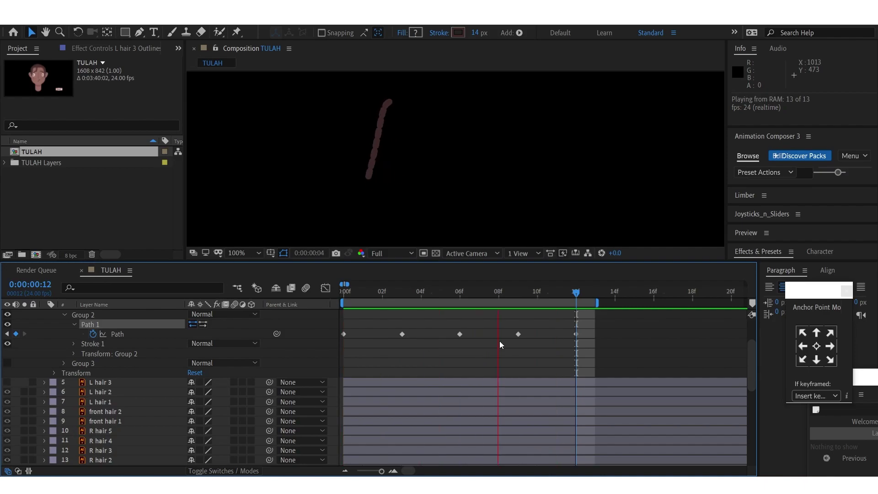
Apply Easy Ease to all Path keyframes and display their curves in the Graph Editor
{"action": "left_click_drag", "start_coordinate": [600, 323], "coordinate": [323, 352]}
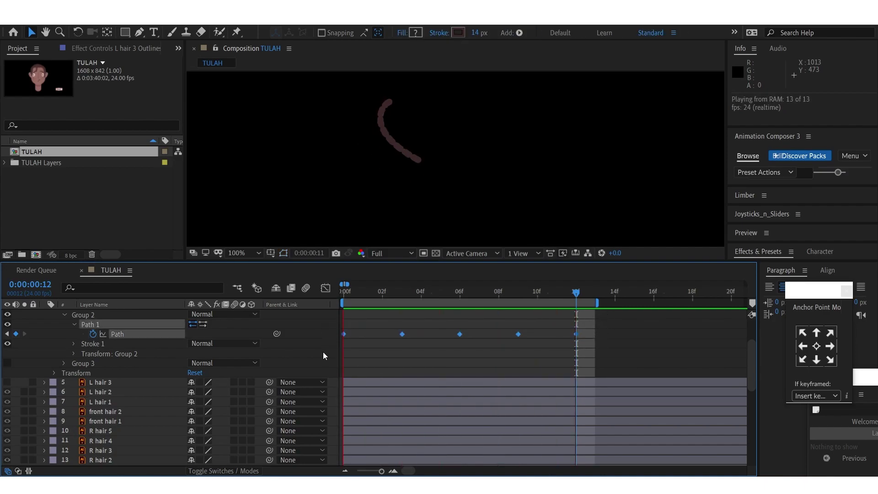
{"action": "key", "text": "F9"}
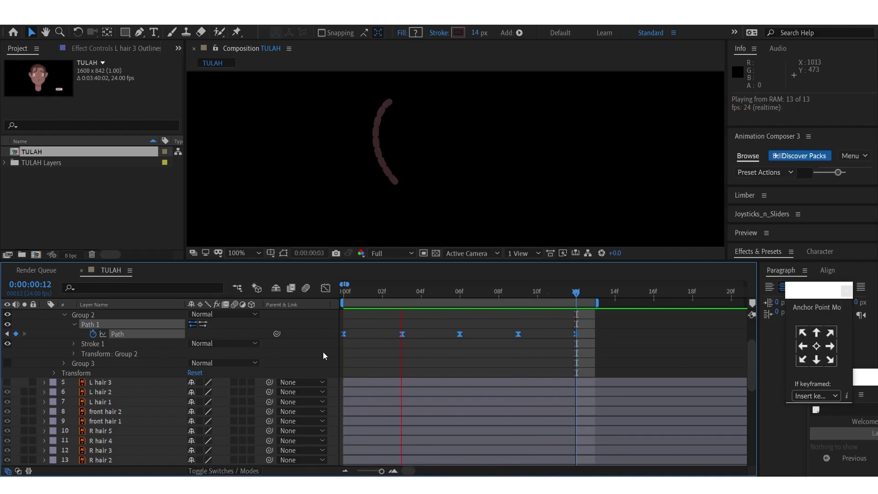
{"action": "left_click", "coordinate": [326, 288]}
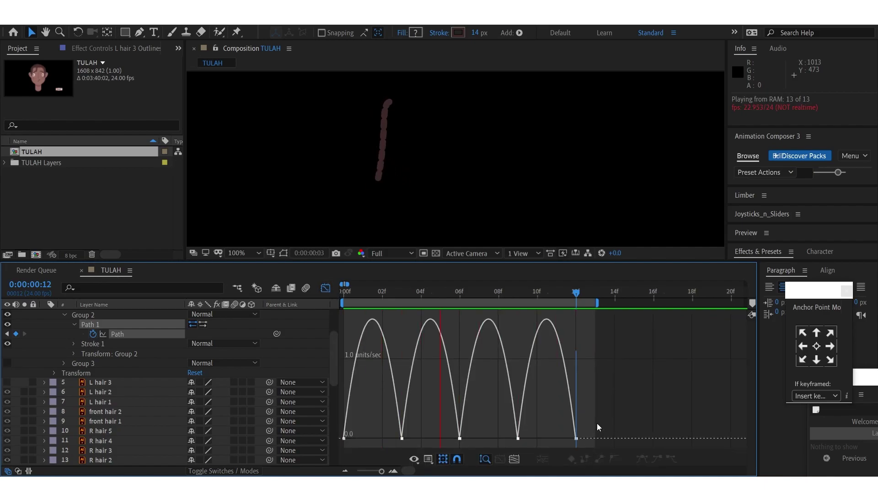
Select all Path keyframes in the graph and stretch them proportionally so the last one falls on frame 16
{"action": "left_click_drag", "start_coordinate": [597, 423], "coordinate": [336, 451]}
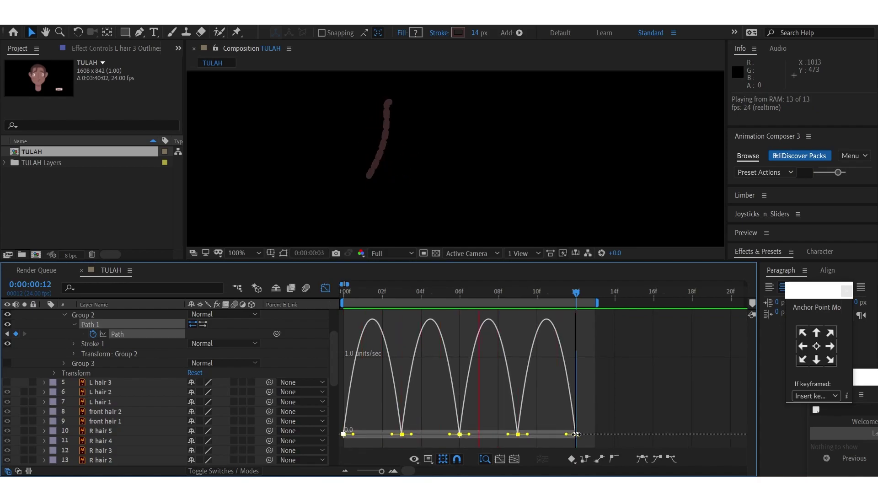
{"action": "left_click_drag", "start_coordinate": [576, 434], "coordinate": [654, 434]}
{"action": "key", "text": "space"}
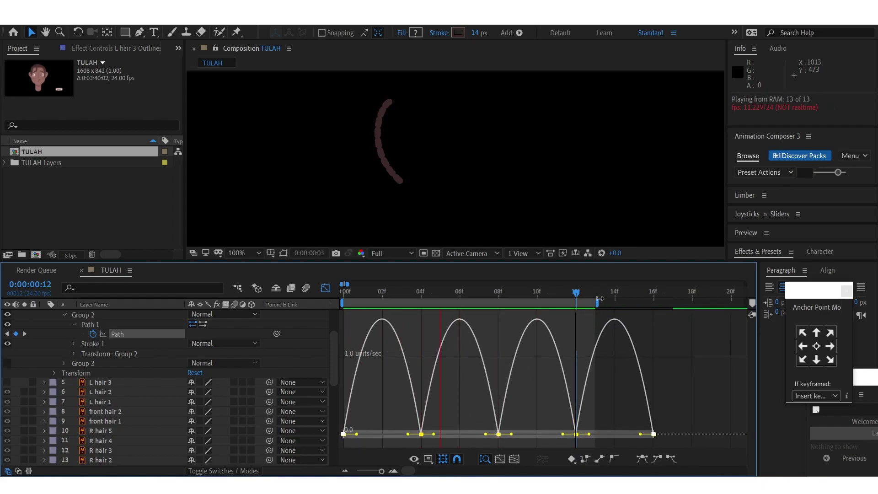
Extend the work area end to frame 18, preview the swing, and stretch the Path keyframes to end at about frame 19
{"action": "left_click_drag", "start_coordinate": [600, 303], "coordinate": [712, 301]}
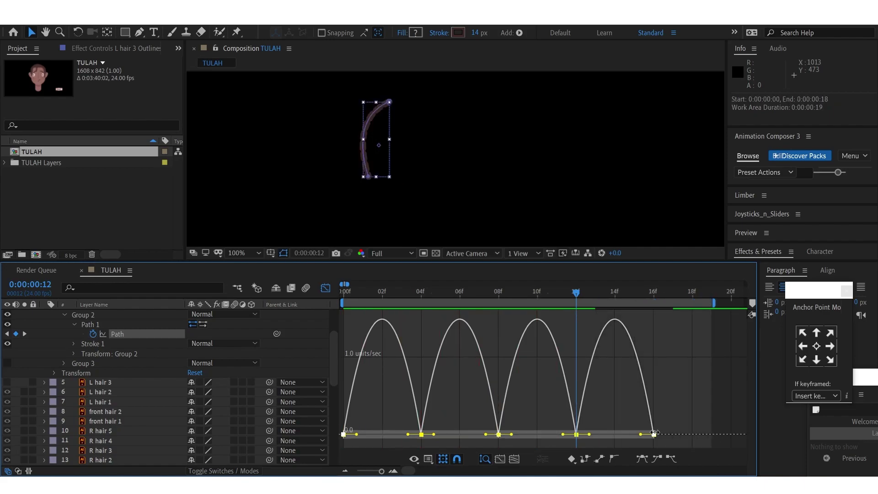
{"action": "key", "text": "space"}
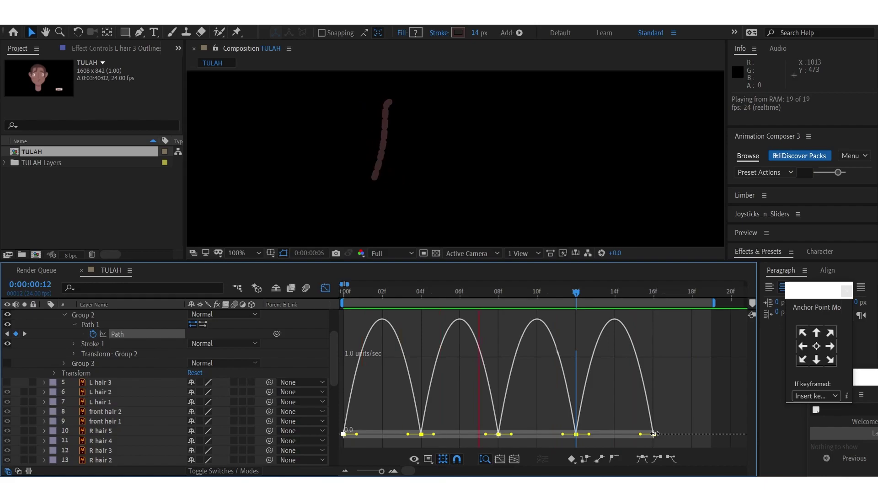
{"action": "left_click_drag", "start_coordinate": [654, 434], "coordinate": [709, 433]}
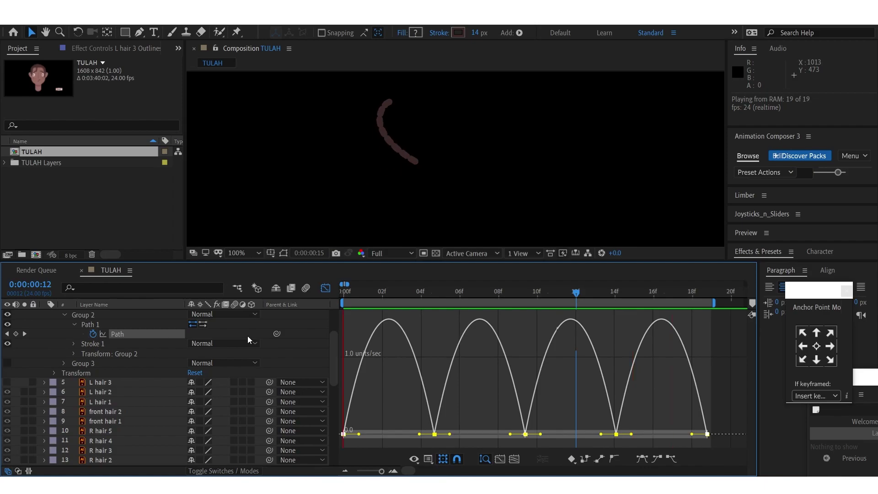
Collapse the L hair 3 Outlines layer, turn off its solo, and enlarge the composition view to show the whole head
{"action": "scroll", "coordinate": [131, 360], "scroll_direction": "up", "scroll_amount": 3}
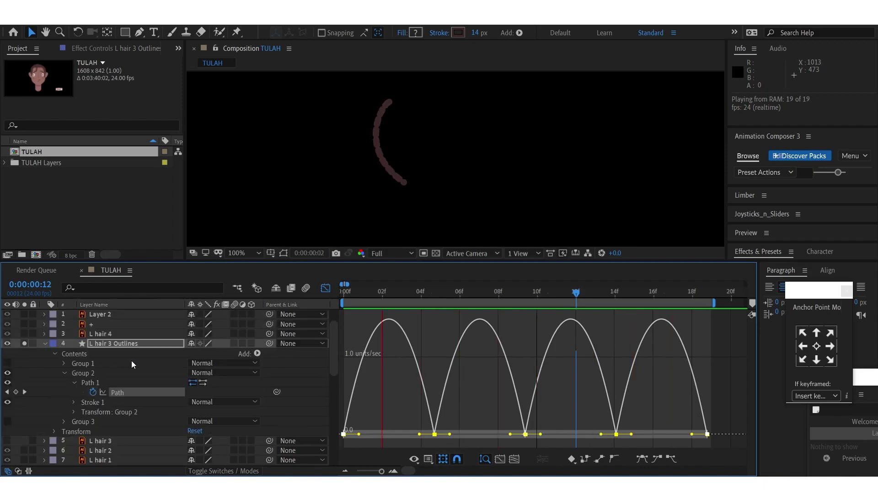
{"action": "left_click", "coordinate": [44, 344]}
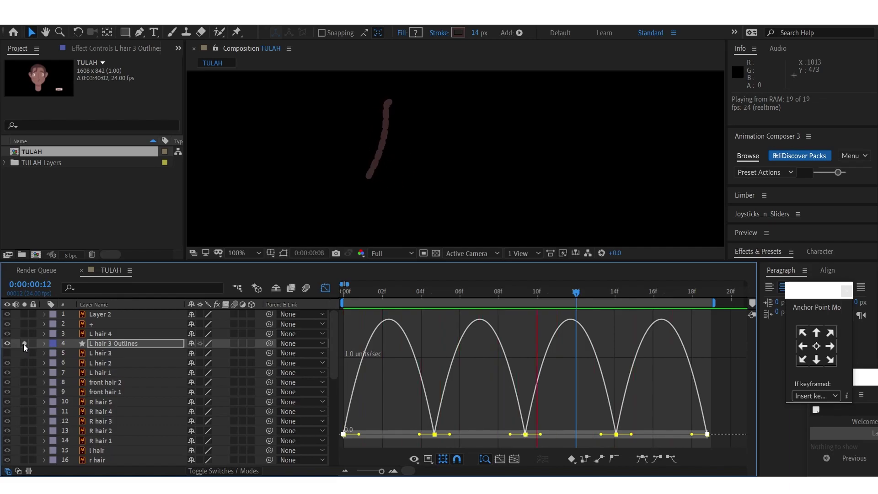
{"action": "left_click", "coordinate": [24, 343]}
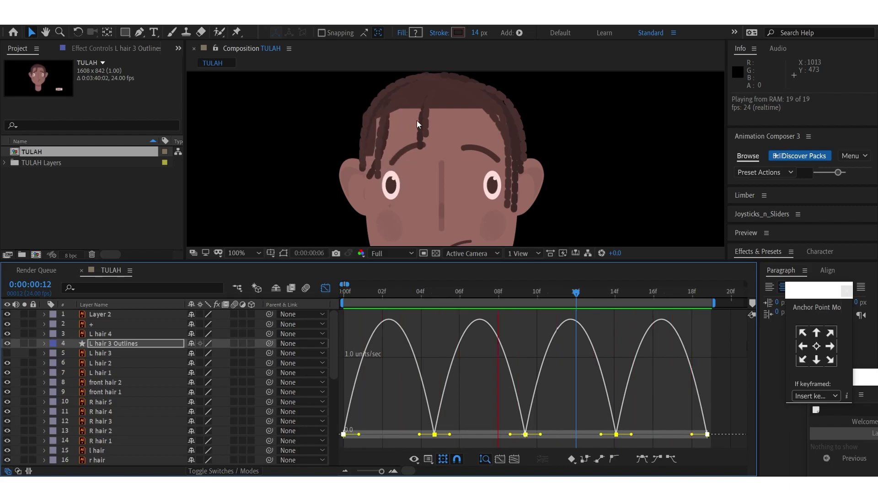
{"action": "left_click_drag", "start_coordinate": [263, 264], "coordinate": [258, 324]}
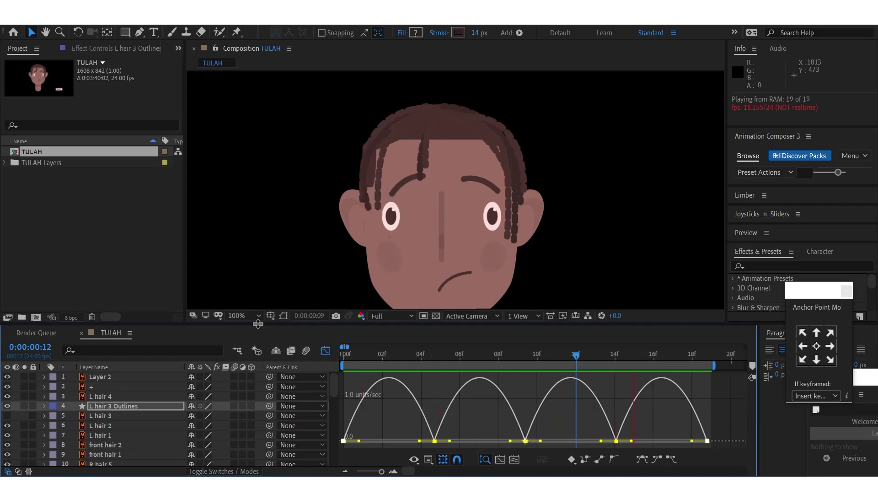
Stop the preview, open the recent TULAH project, and display its TULAH 3 composition
{"action": "key", "text": "space"}
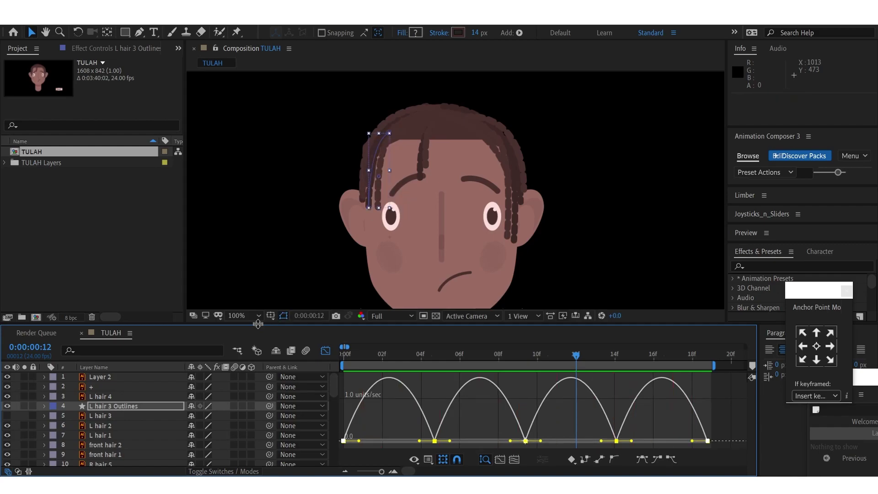
{"action": "left_click", "coordinate": [13, 32]}
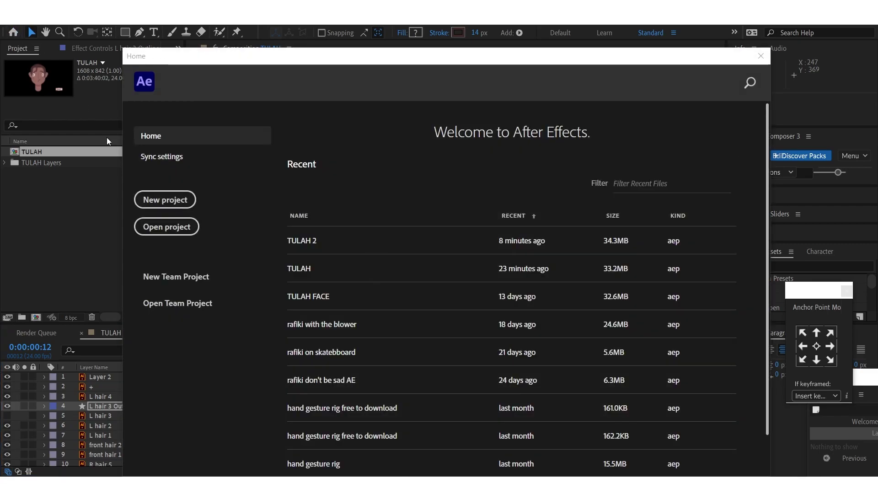
{"action": "left_click", "coordinate": [308, 270]}
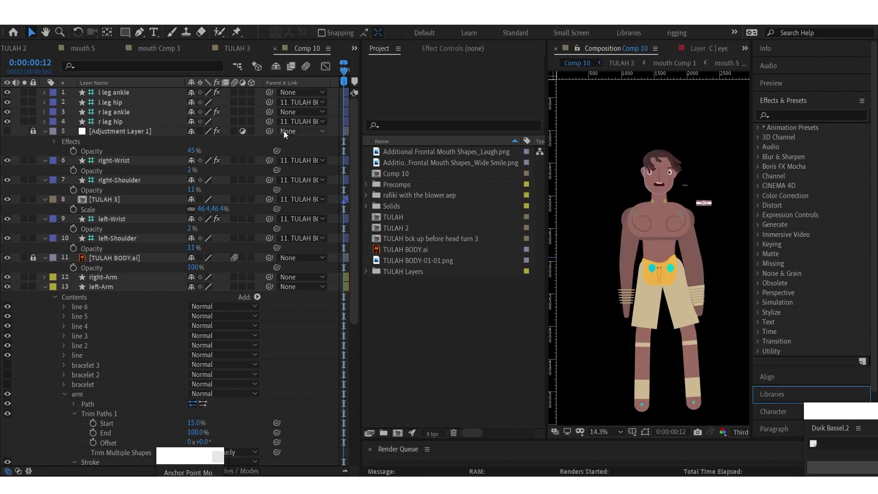
{"action": "left_click", "coordinate": [237, 48]}
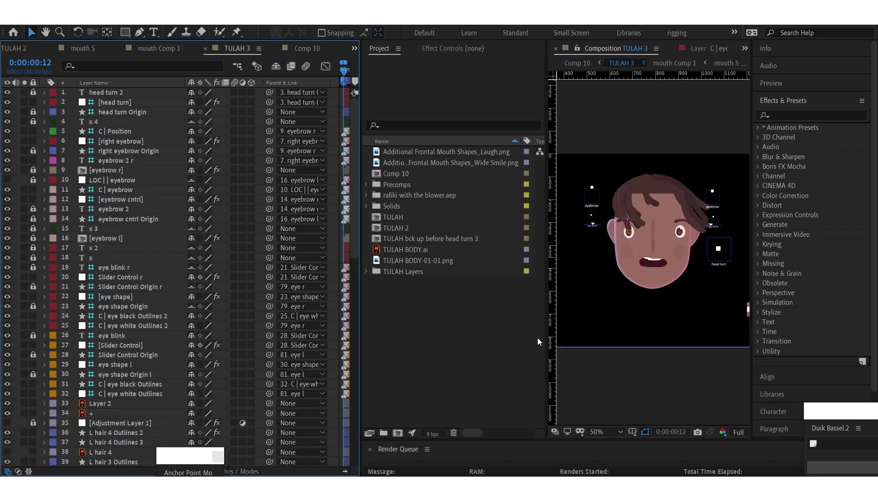
Widen the TULAH 3 composition view and move both eye white controllers inward close to the nose
{"action": "left_click_drag", "start_coordinate": [546, 339], "coordinate": [422, 339]}
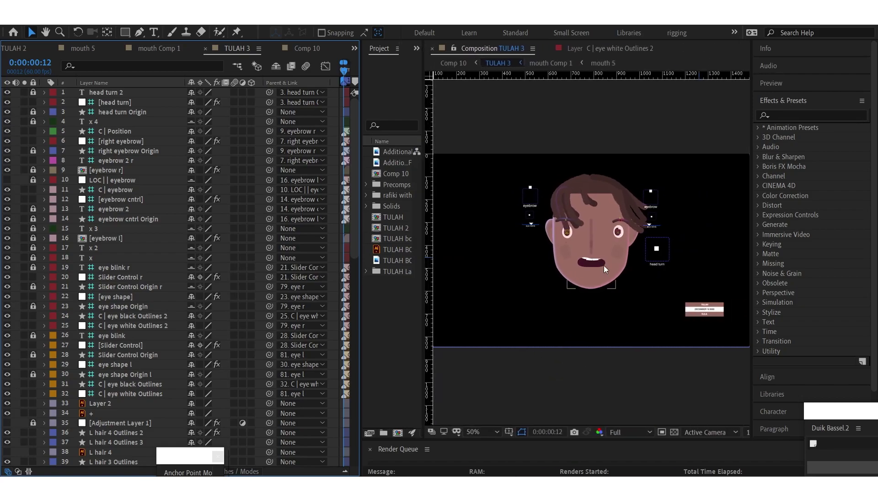
{"action": "scroll", "coordinate": [604, 265], "scroll_direction": "down", "scroll_amount": 1}
{"action": "scroll", "coordinate": [604, 266], "scroll_direction": "up", "scroll_amount": 2}
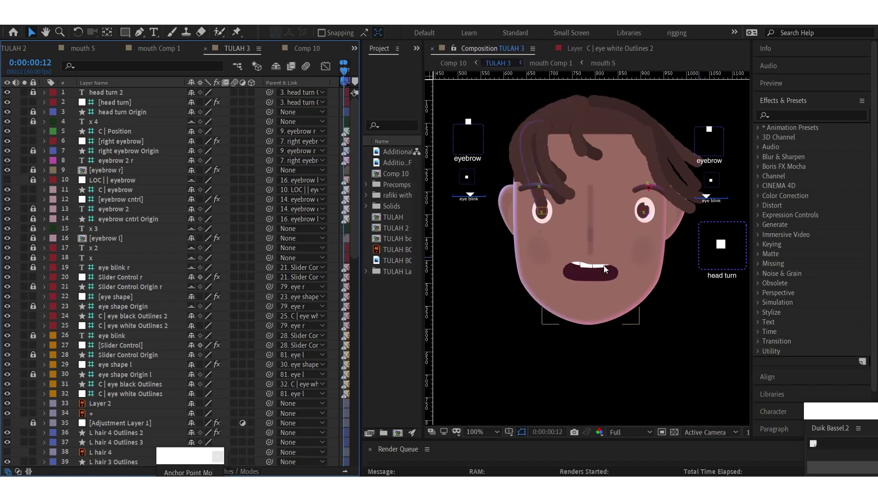
{"action": "key", "text": "h"}
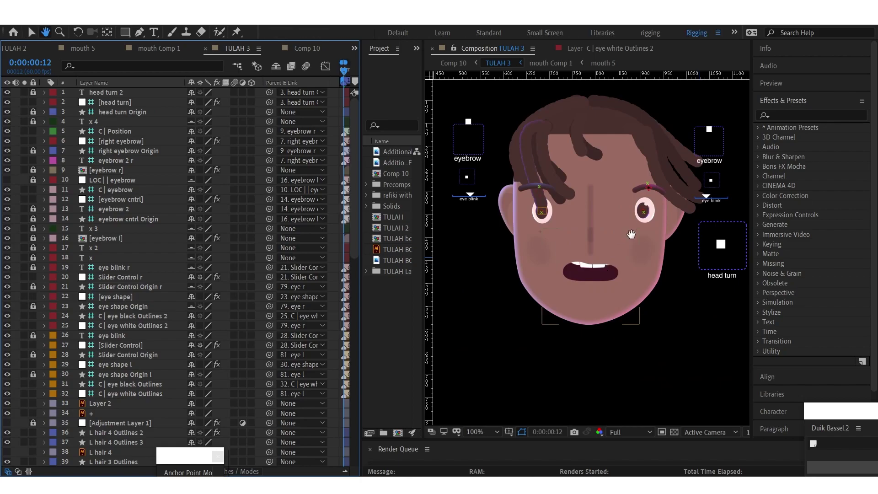
{"action": "left_click_drag", "start_coordinate": [618, 236], "coordinate": [613, 265]}
{"action": "key", "text": "v"}
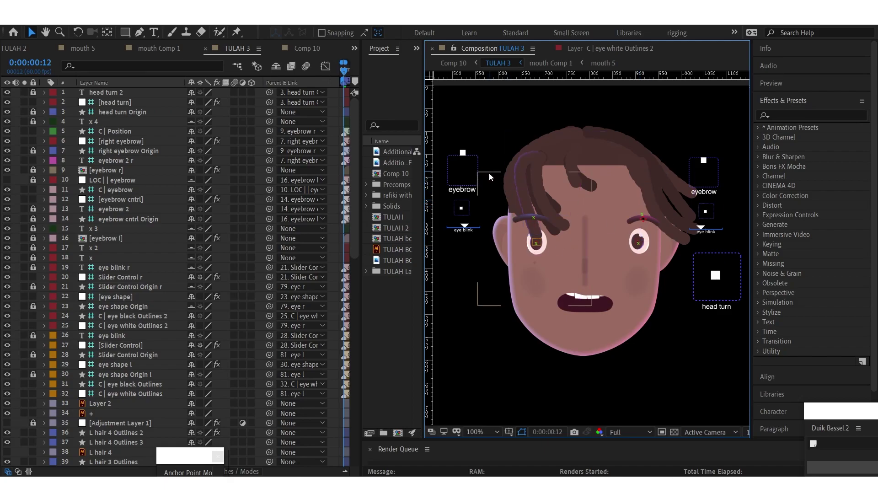
{"action": "left_click", "coordinate": [541, 245]}
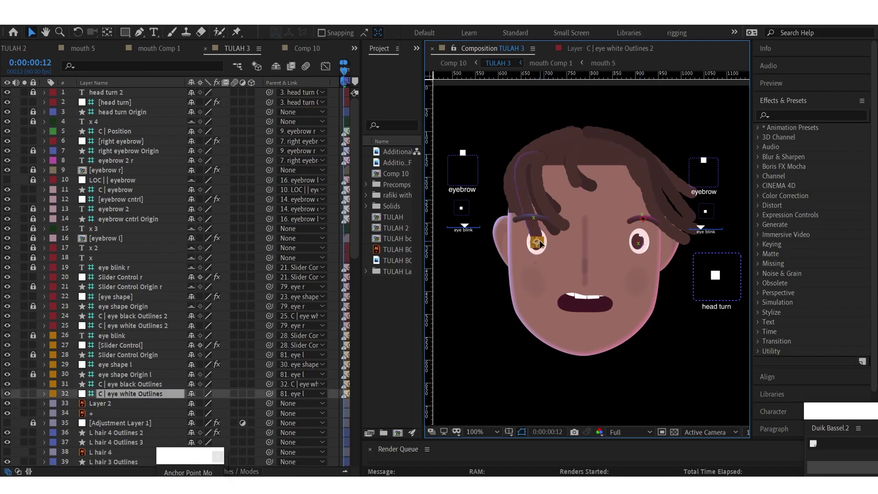
{"action": "left_click", "coordinate": [149, 391]}
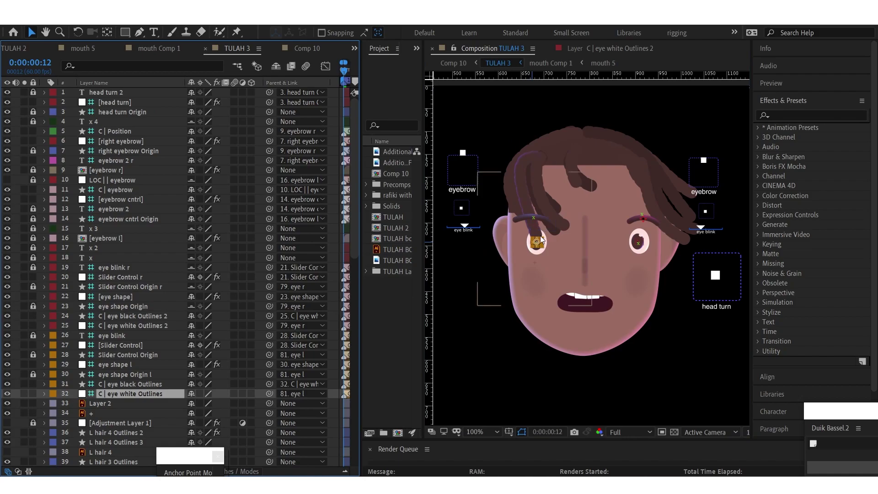
{"action": "left_click_drag", "start_coordinate": [538, 244], "coordinate": [568, 243]}
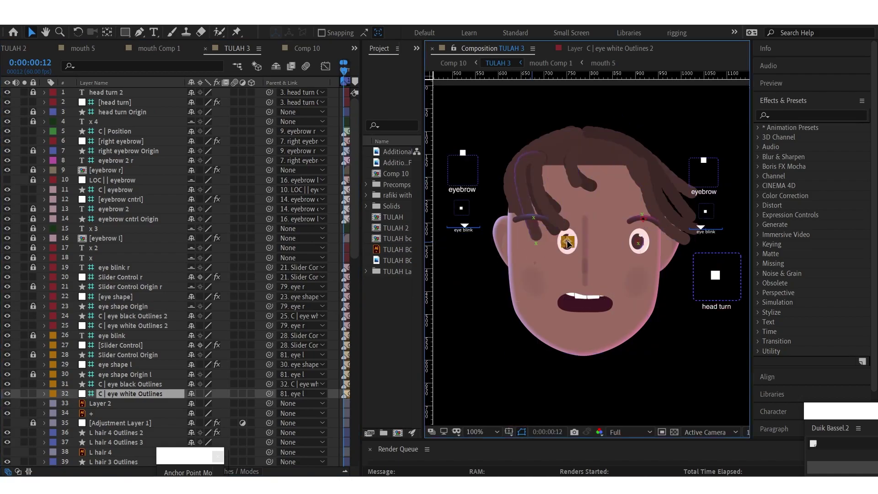
{"action": "left_click", "coordinate": [643, 244]}
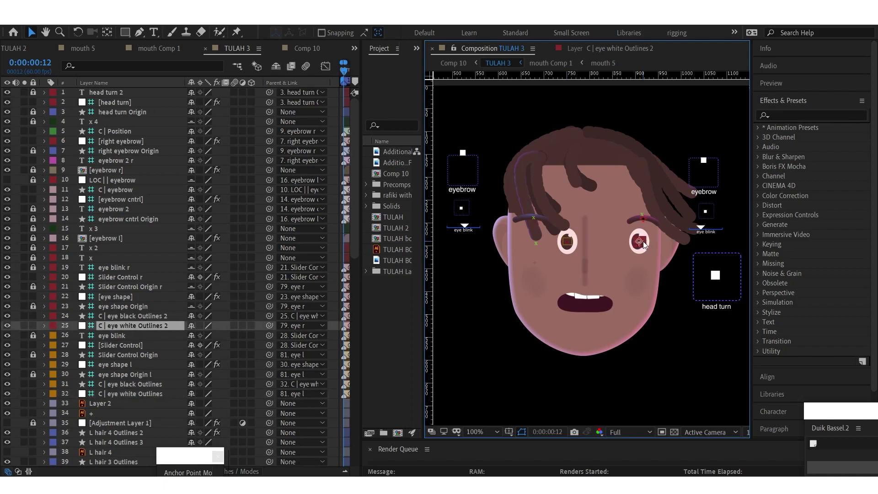
{"action": "left_click_drag", "start_coordinate": [641, 245], "coordinate": [599, 246]}
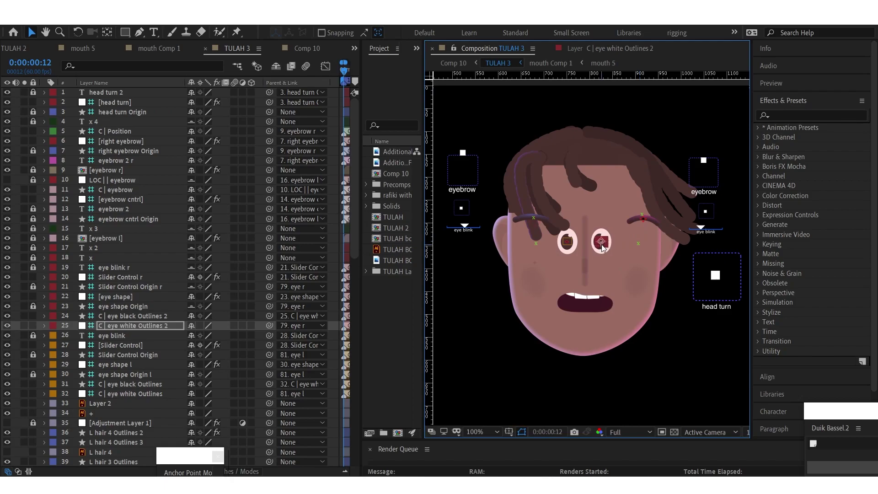
Move both eyebrow controllers inward so each eyebrow sits above its eye
{"action": "left_click_drag", "start_coordinate": [642, 219], "coordinate": [609, 222]}
{"action": "left_click", "coordinate": [593, 223]}
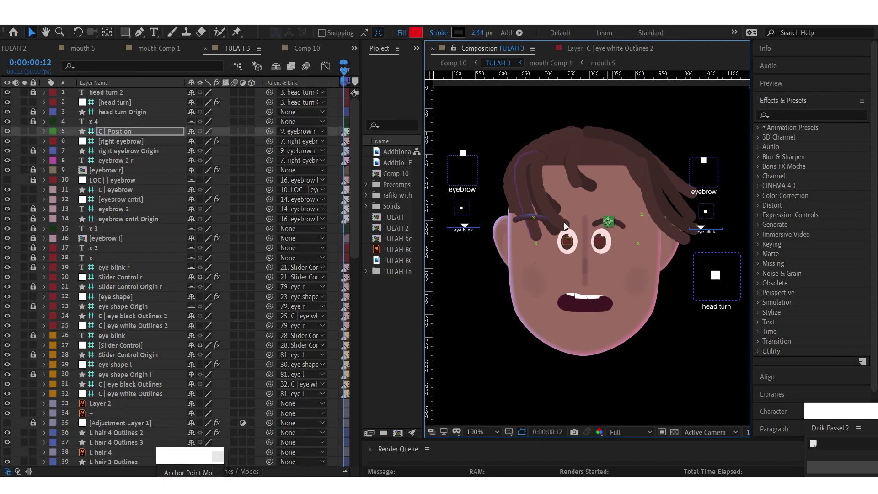
{"action": "left_click", "coordinate": [529, 224]}
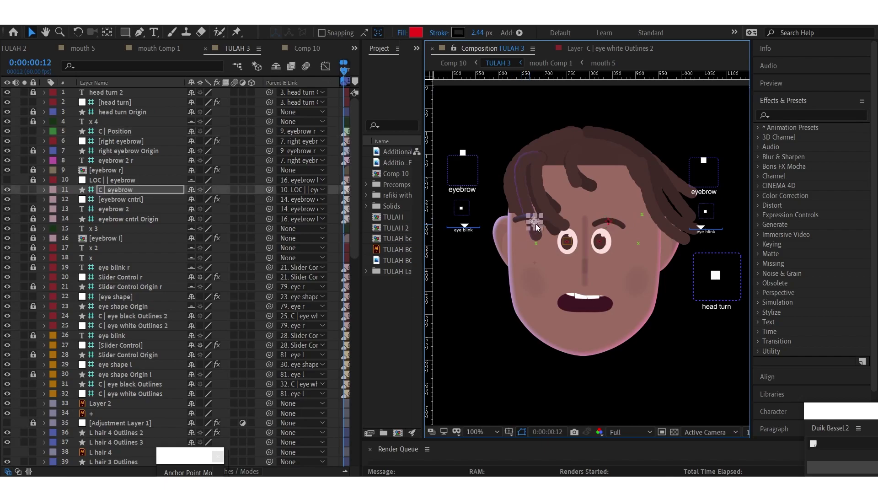
{"action": "key", "text": "shift+Right"}
{"action": "key", "text": "shift+Right"}
{"action": "key", "text": "shift+Right"}
{"action": "key", "text": "shift+Right"}
{"action": "key", "text": "shift+Right"}
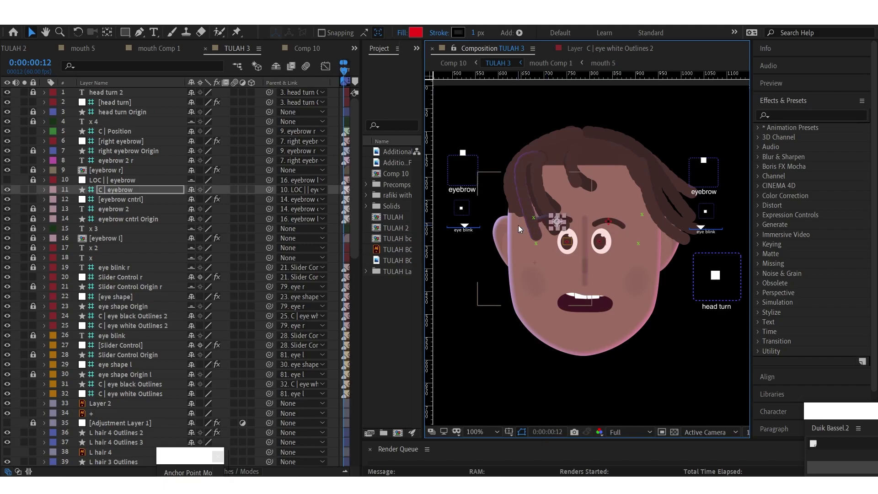
{"action": "key", "text": "shift+Right"}
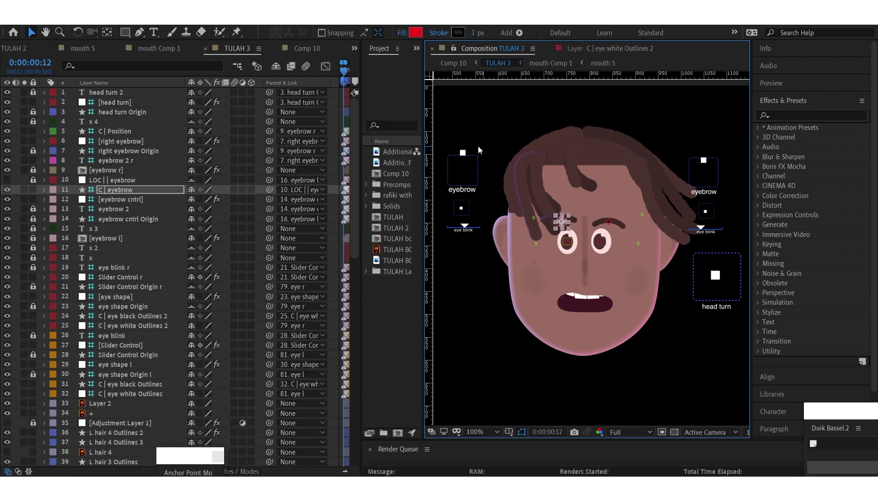
Lower both eyebrow shape controls to the bottom of their boxes and shift both pupils slightly inward and down
{"action": "left_click_drag", "start_coordinate": [463, 155], "coordinate": [458, 189]}
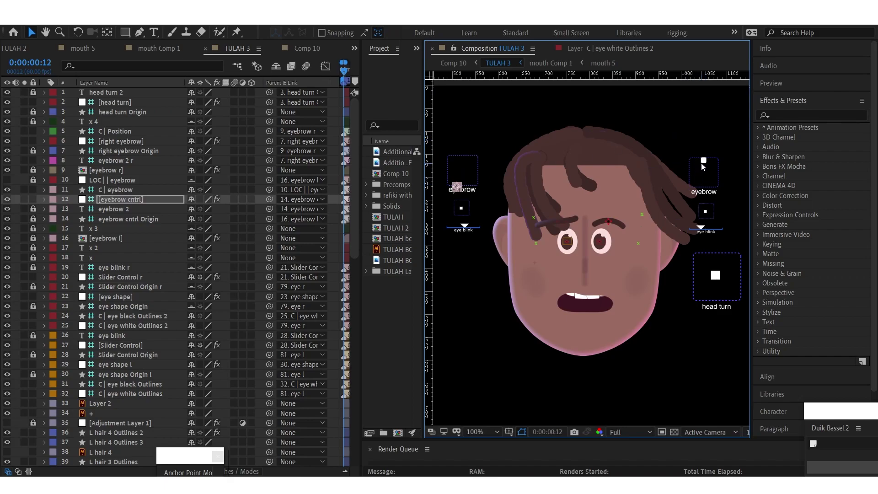
{"action": "left_click_drag", "start_coordinate": [705, 164], "coordinate": [701, 186]}
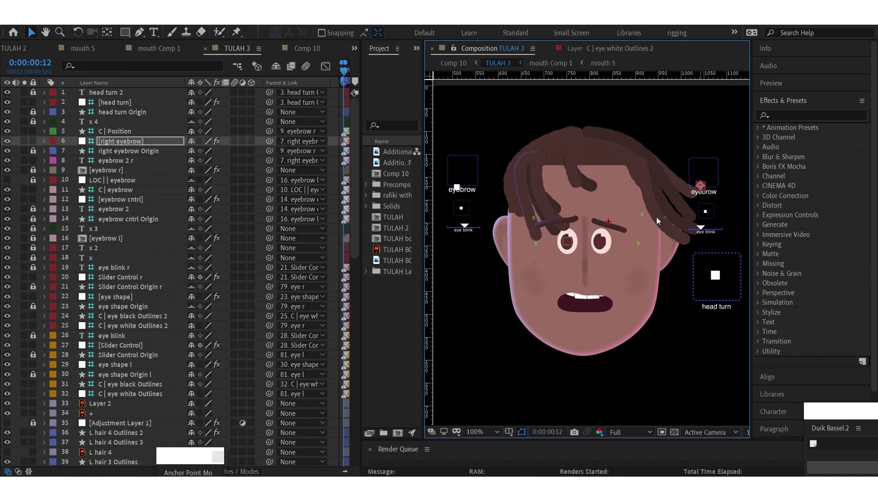
{"action": "left_click", "coordinate": [601, 245]}
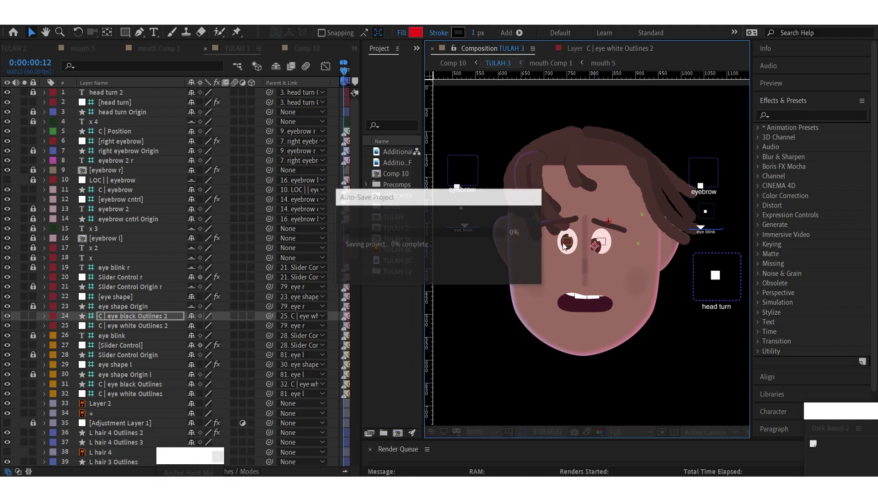
{"action": "left_click_drag", "start_coordinate": [567, 244], "coordinate": [571, 246]}
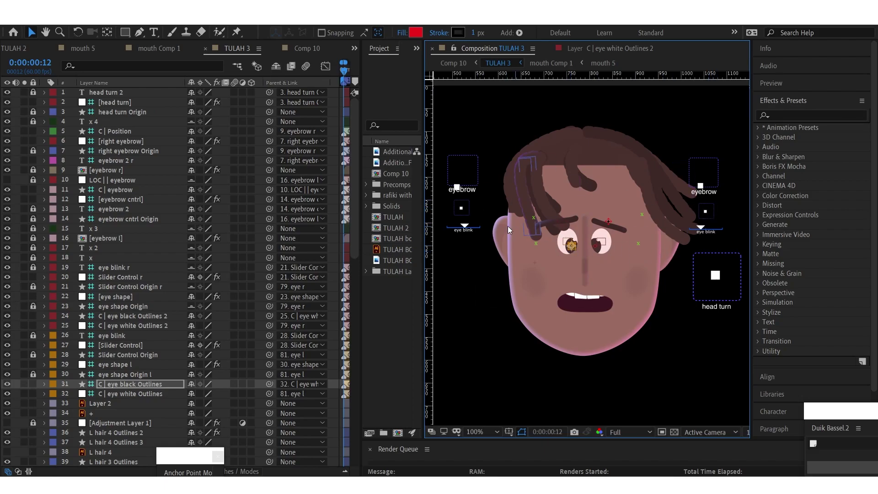
Move the eye shape controls of both eyes to the right edge of their small boxes to slant the upper lids
{"action": "left_click", "coordinate": [463, 210]}
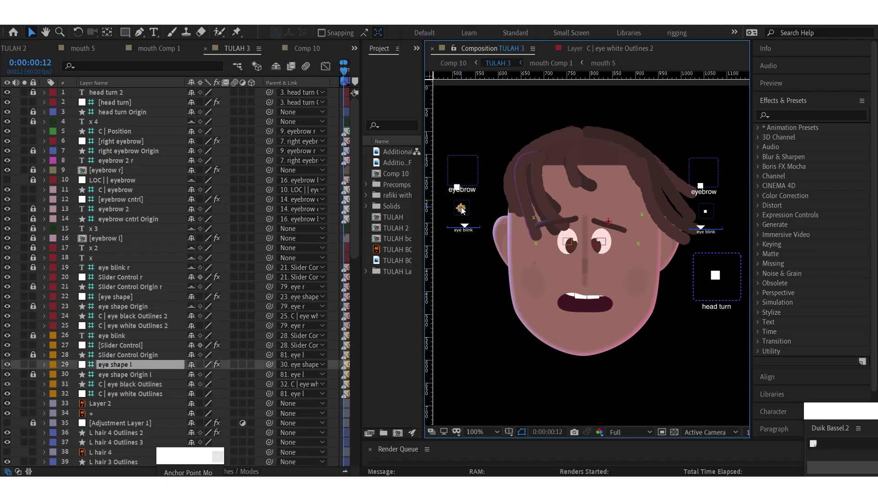
{"action": "left_click_drag", "start_coordinate": [461, 209], "coordinate": [471, 209]}
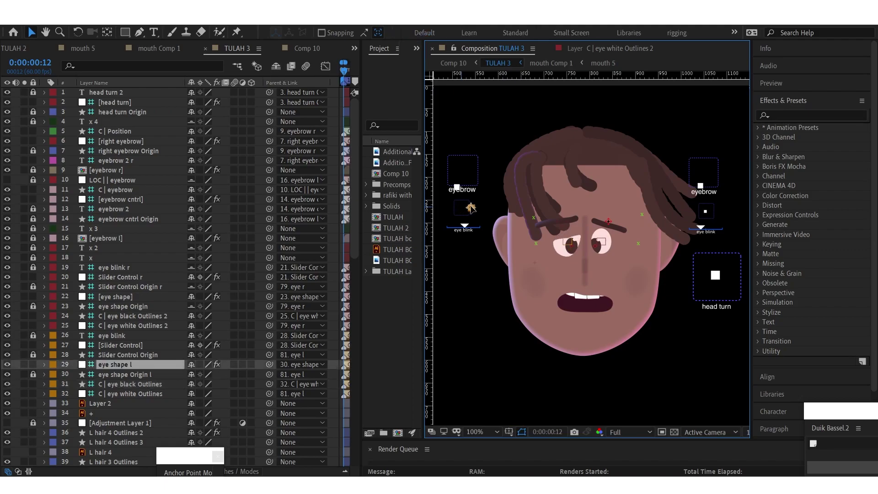
{"action": "left_click", "coordinate": [707, 212]}
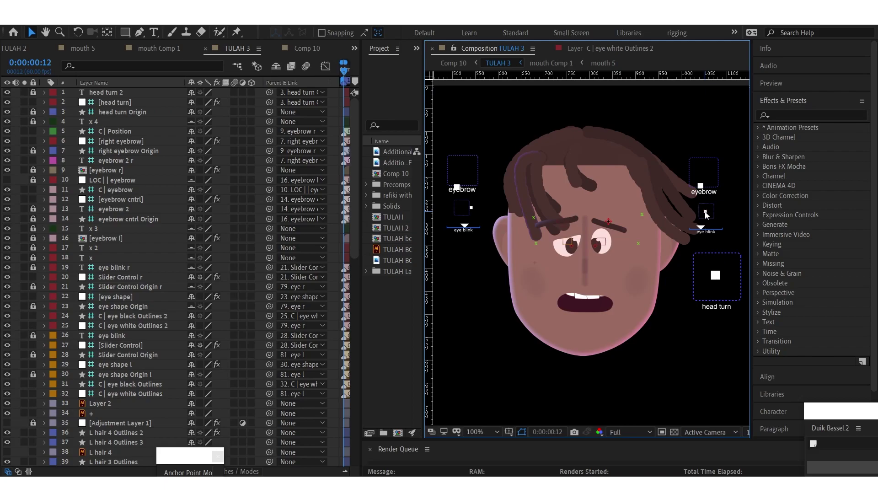
{"action": "left_click_drag", "start_coordinate": [707, 215], "coordinate": [711, 213]}
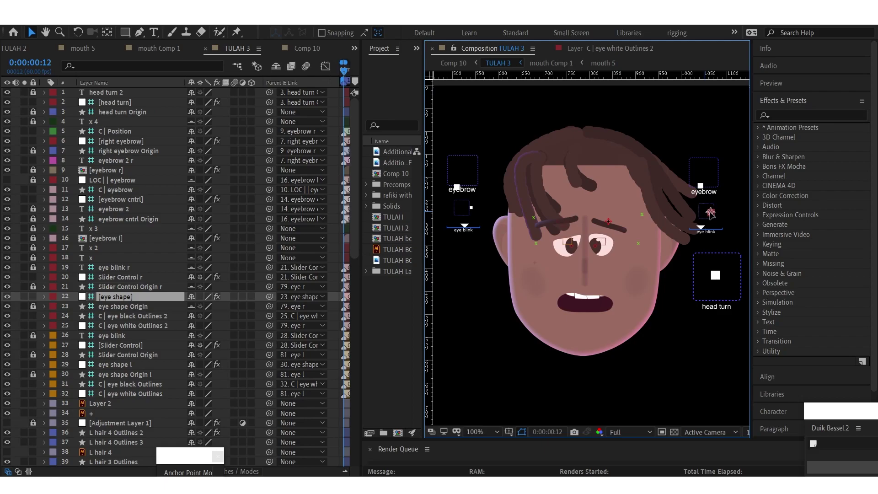
{"action": "left_click_drag", "start_coordinate": [710, 212], "coordinate": [712, 214]}
{"action": "left_click_drag", "start_coordinate": [713, 210], "coordinate": [714, 212]}
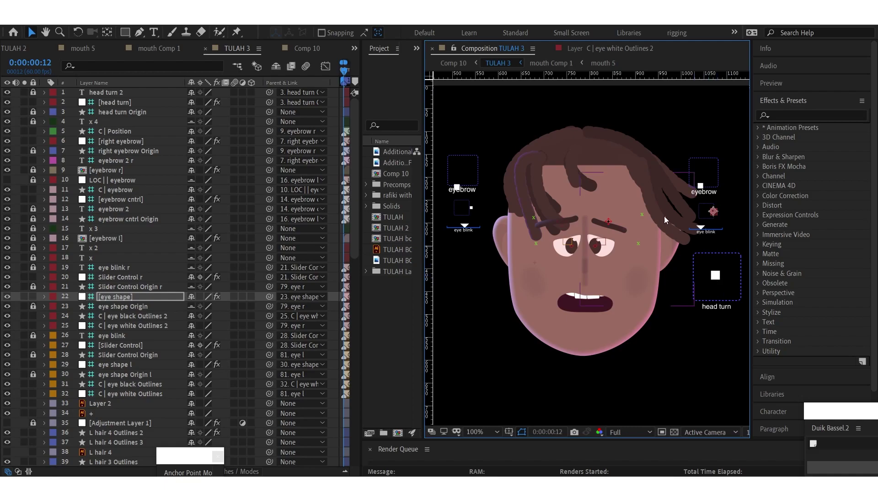
Lower both eyebrows slightly so they sit closer to the eyes
{"action": "left_click", "coordinate": [562, 224]}
{"action": "left_click_drag", "start_coordinate": [561, 222], "coordinate": [606, 227]}
{"action": "left_click", "coordinate": [607, 223]}
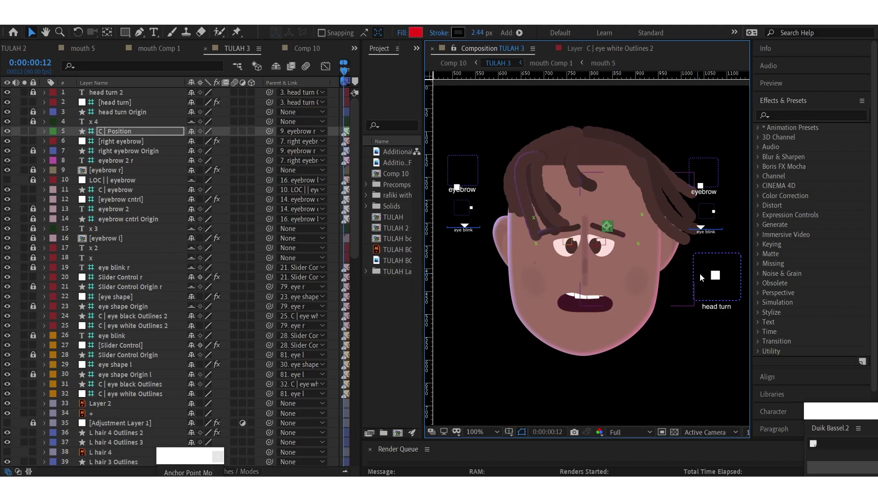
Test the head turn by moving its controller and bringing it back near the center of its box
{"action": "left_click", "coordinate": [715, 275]}
{"action": "mouse_move", "coordinate": [715, 270]}
{"action": "left_mouse_down"}
{"action": "mouse_move", "coordinate": [716, 260]}
{"action": "mouse_move", "coordinate": [729, 262]}
{"action": "mouse_move", "coordinate": [735, 286]}
{"action": "mouse_move", "coordinate": [709, 297]}
{"action": "mouse_move", "coordinate": [703, 285]}
{"action": "mouse_move", "coordinate": [716, 276]}
{"action": "left_mouse_up"}
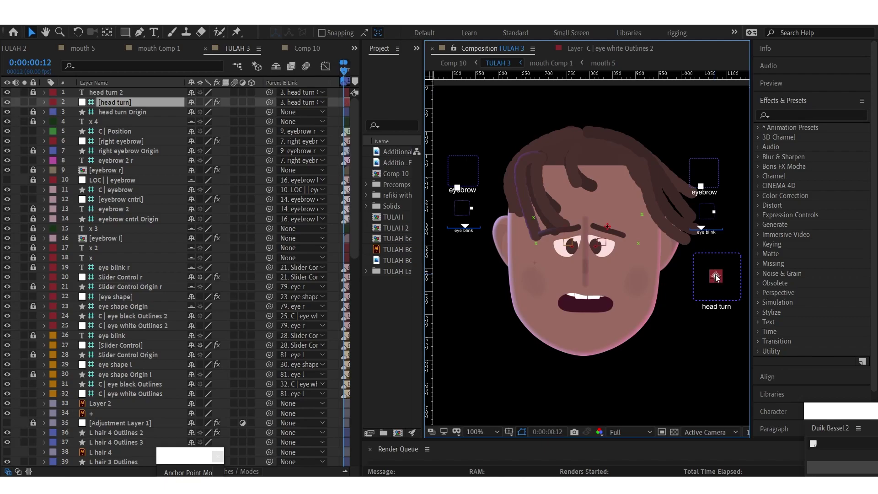
{"action": "left_click", "coordinate": [684, 267]}
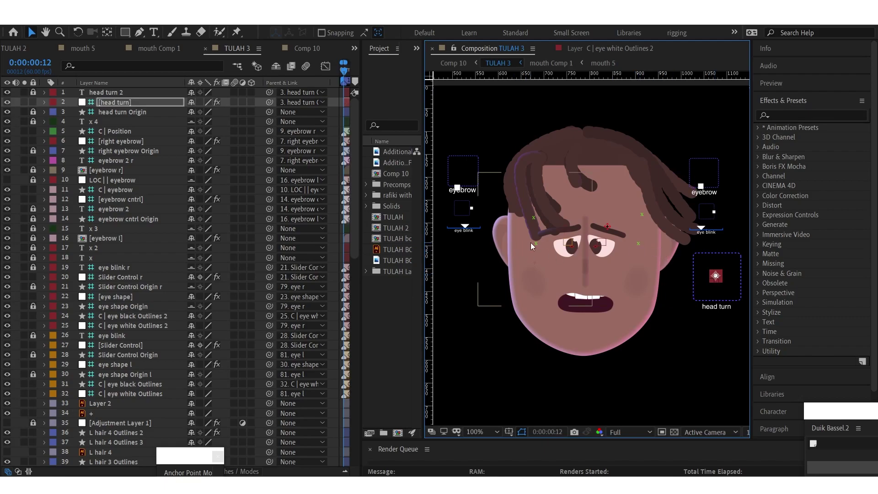
Move both eye white controllers outward, away from the nose toward the sides of the face
{"action": "left_click", "coordinate": [606, 245]}
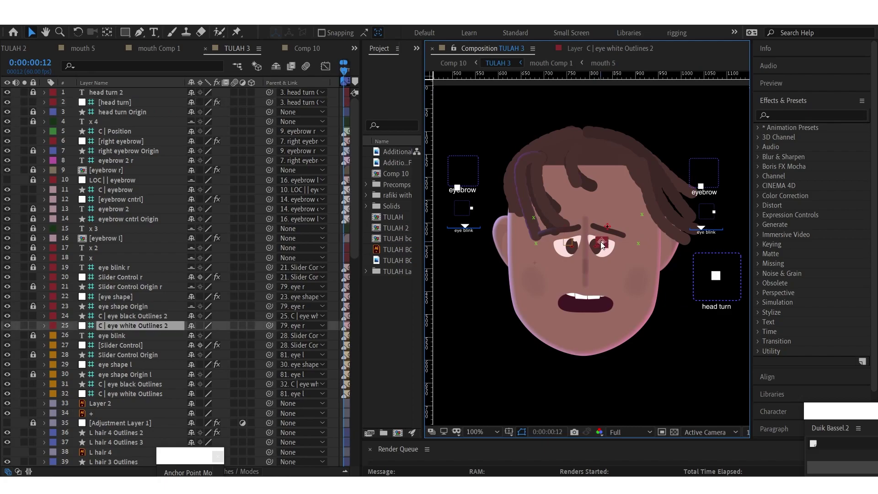
{"action": "left_click_drag", "start_coordinate": [602, 246], "coordinate": [634, 243]}
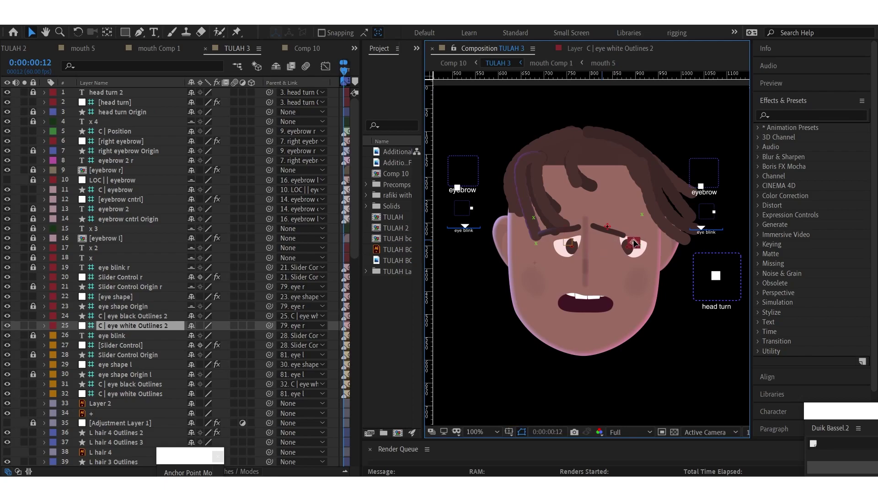
{"action": "left_click", "coordinate": [564, 245]}
{"action": "left_click_drag", "start_coordinate": [567, 244], "coordinate": [538, 245]}
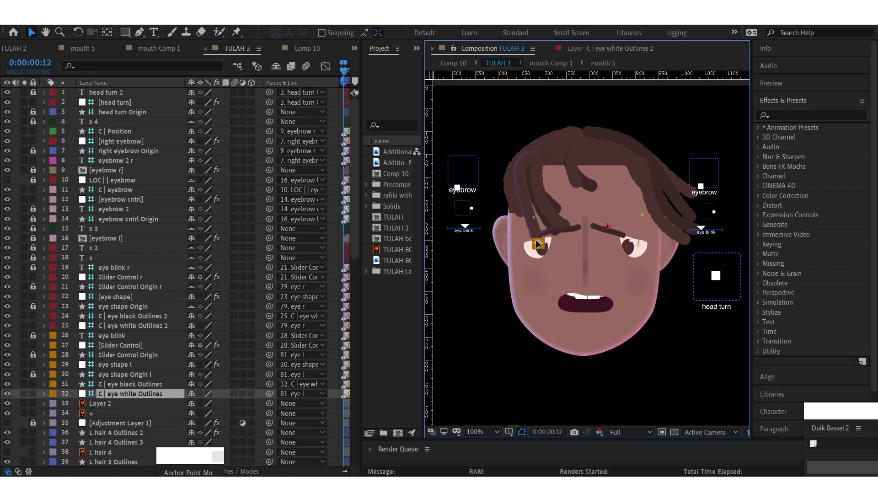
{"action": "key", "text": "Return"}
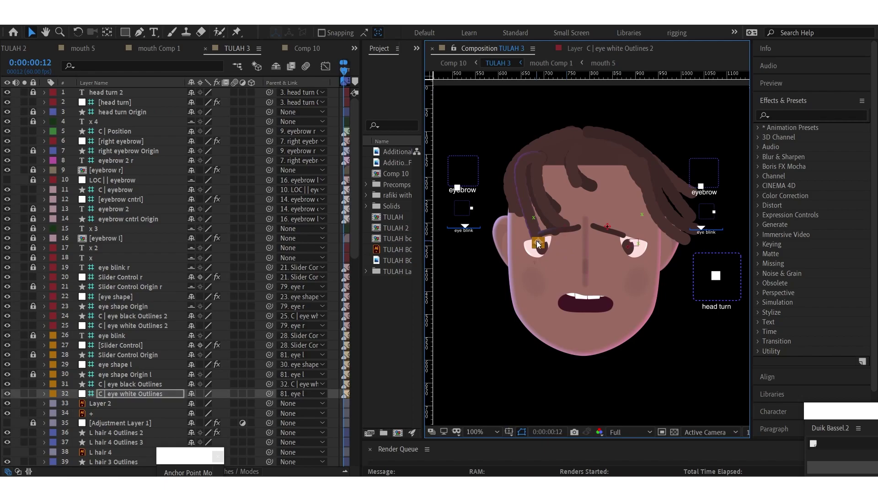
{"action": "left_click", "coordinate": [600, 210]}
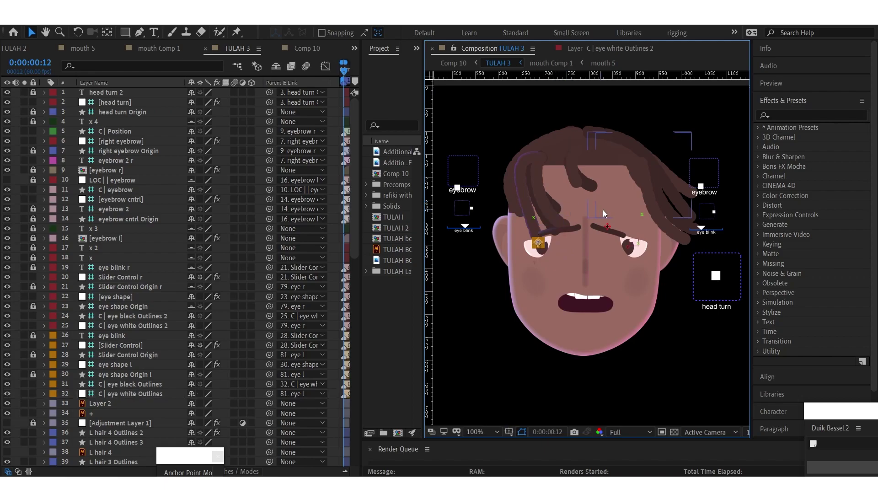
{"action": "key", "text": "ctrl+z"}
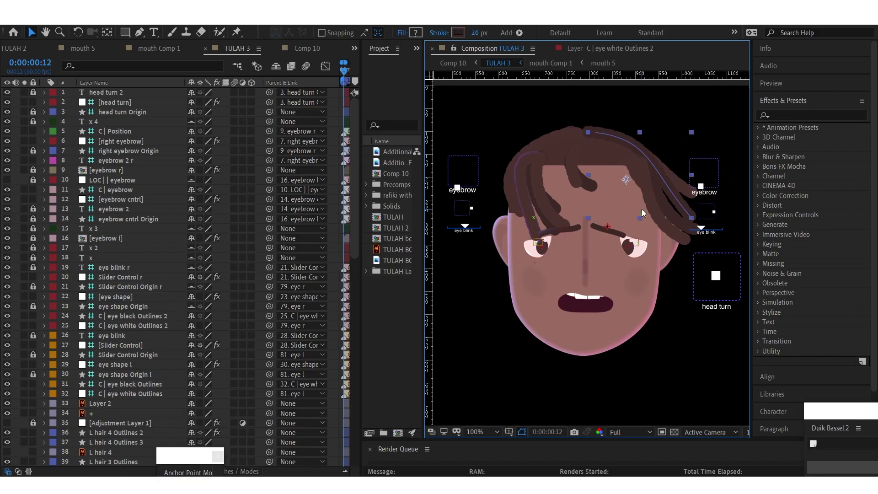
Move both eyebrow controllers on the face outward and slightly up, away from the nose
{"action": "left_click", "coordinate": [722, 118]}
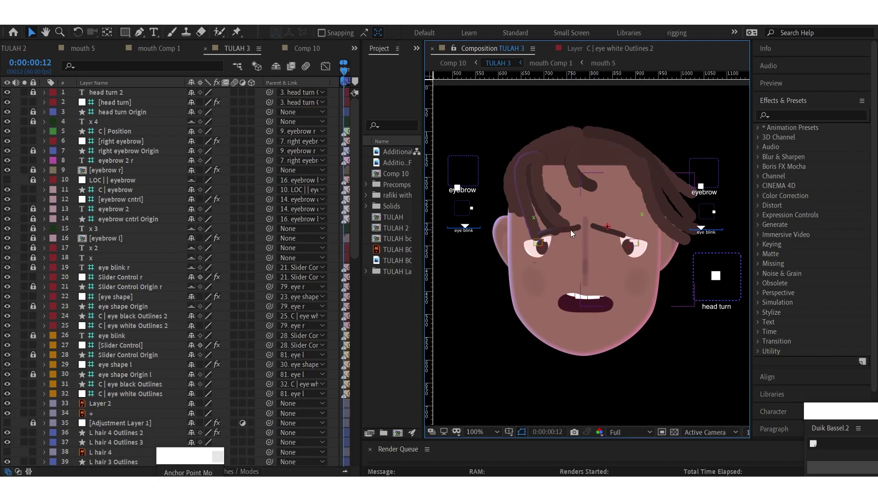
{"action": "mouse_move", "coordinate": [567, 231]}
{"action": "left_mouse_down"}
{"action": "mouse_move", "coordinate": [529, 211]}
{"action": "mouse_move", "coordinate": [541, 216]}
{"action": "left_mouse_up"}
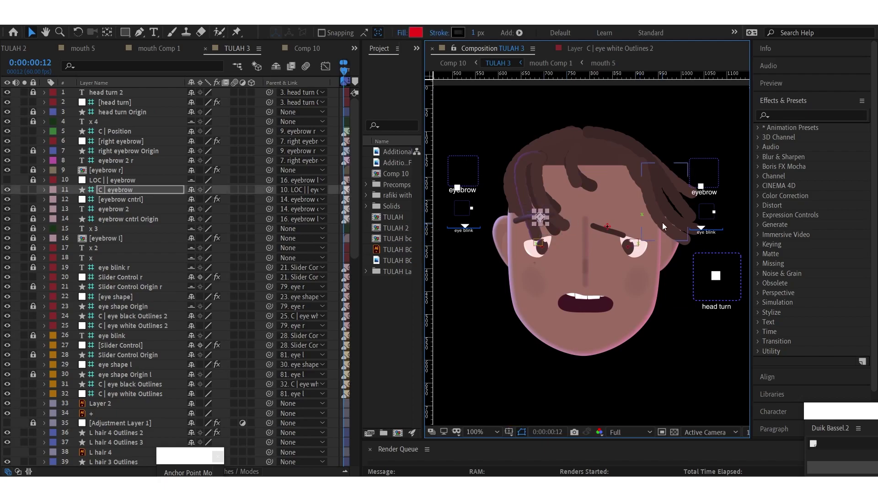
{"action": "left_click_drag", "start_coordinate": [610, 231], "coordinate": [642, 217]}
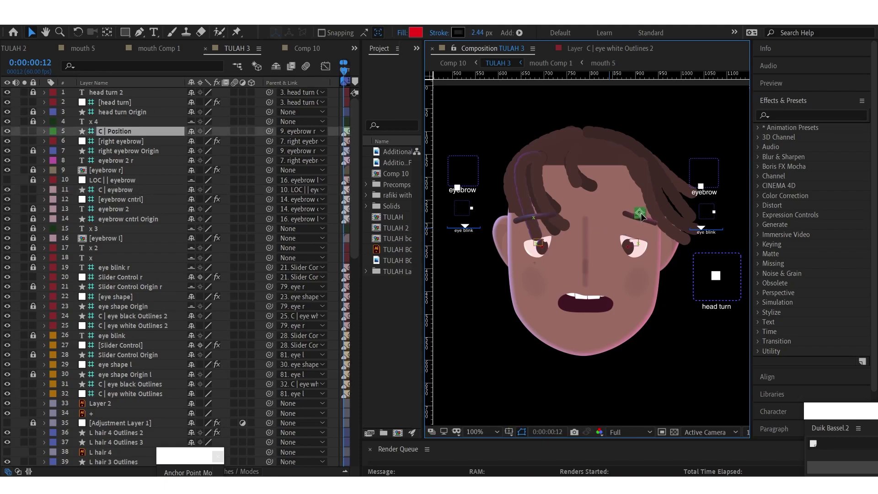
{"action": "left_click", "coordinate": [641, 215]}
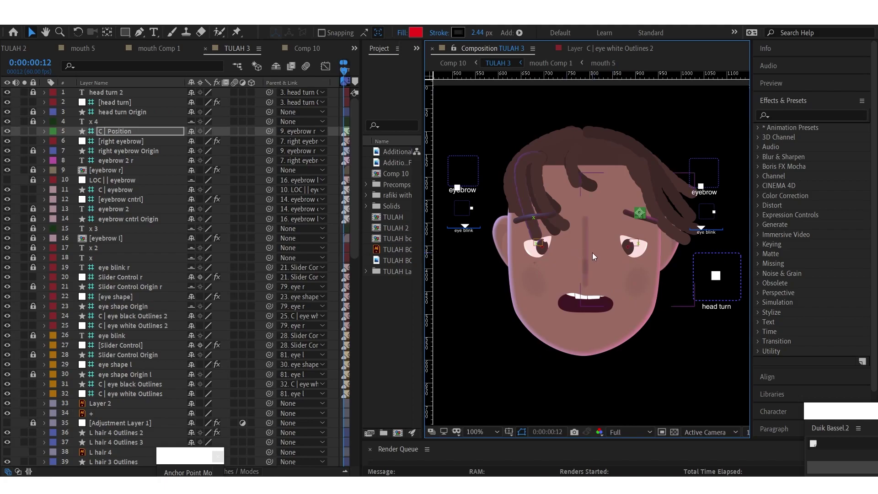
Move both eye shape controls to the left side of their small boxes and shift both pupils up to the top of the eyes
{"action": "left_click", "coordinate": [714, 212]}
{"action": "left_click_drag", "start_coordinate": [714, 212], "coordinate": [696, 212]}
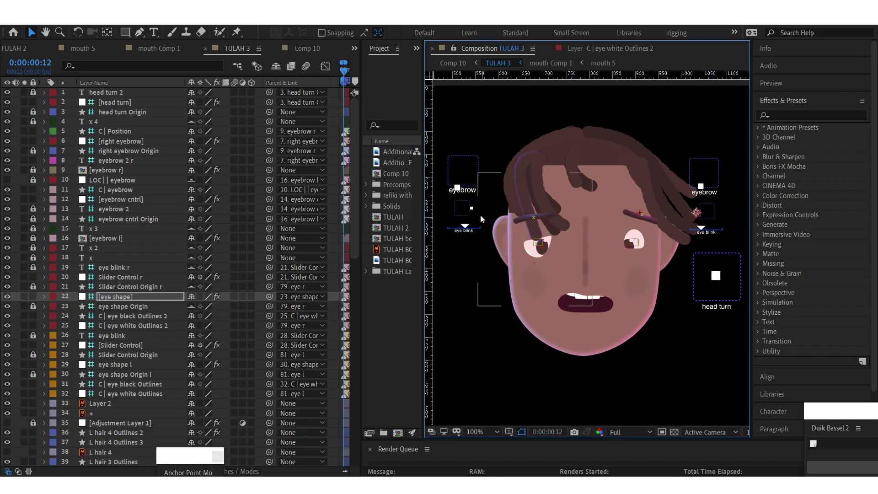
{"action": "double_click", "coordinate": [468, 209]}
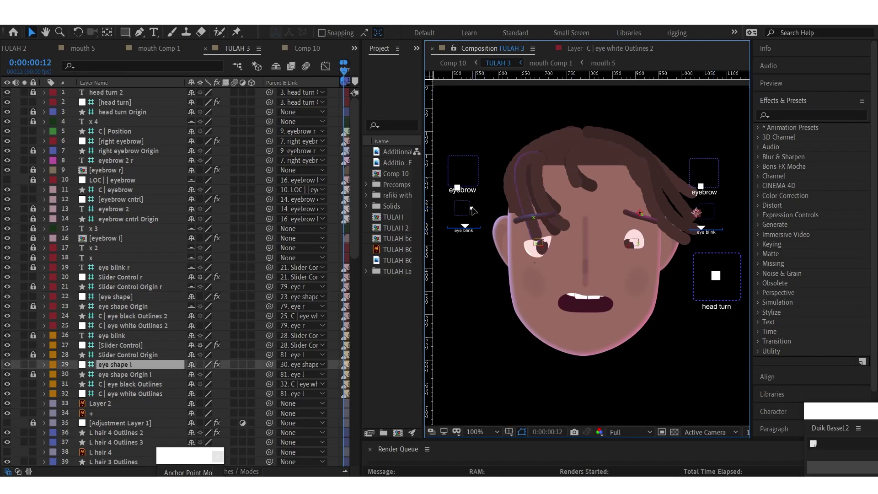
{"action": "left_click", "coordinate": [500, 45]}
{"action": "left_click_drag", "start_coordinate": [472, 210], "coordinate": [457, 208]}
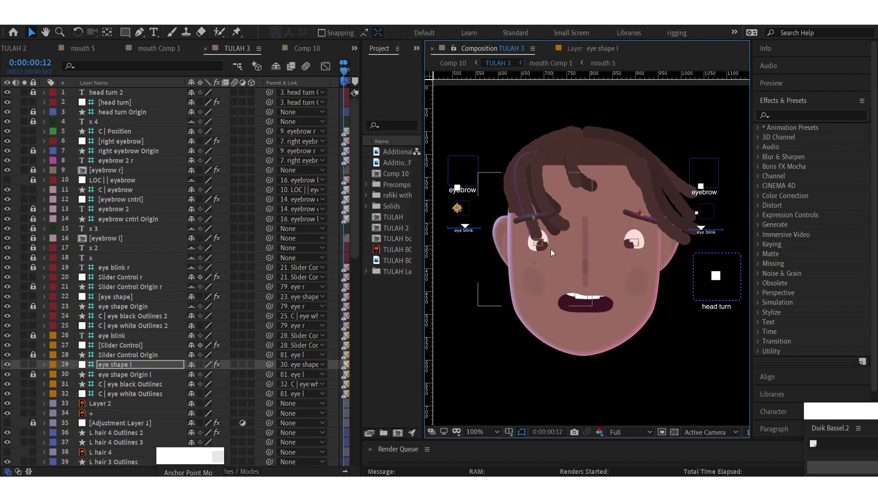
{"action": "left_click_drag", "start_coordinate": [542, 248], "coordinate": [541, 237]}
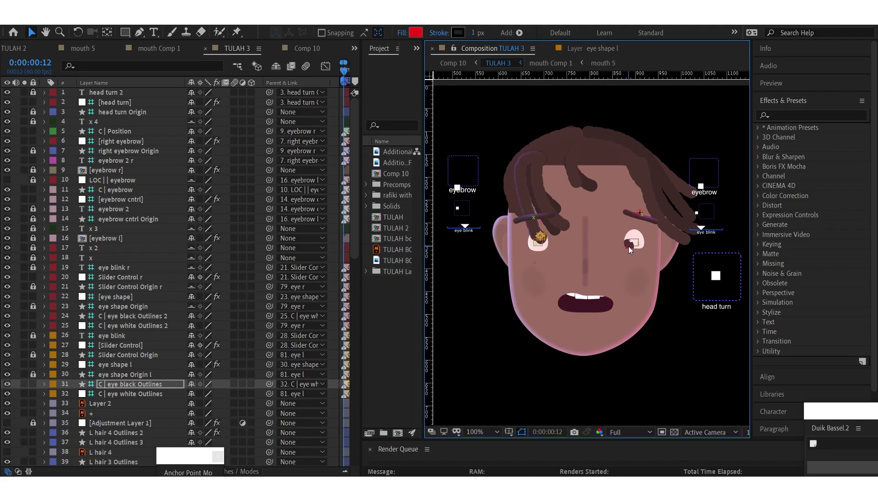
{"action": "left_click_drag", "start_coordinate": [629, 246], "coordinate": [633, 234]}
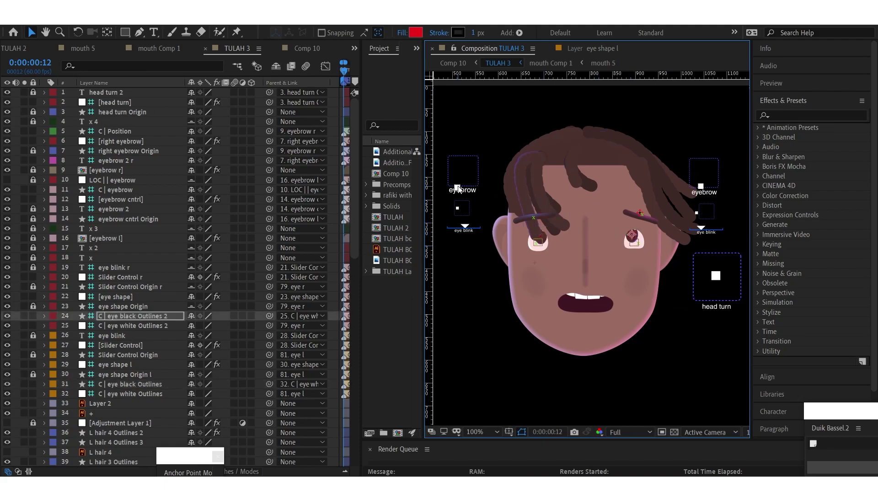
Raise both eyebrow box controllers to arch the brows, and nudge the eyebrow on the right side of the face higher
{"action": "left_click_drag", "start_coordinate": [457, 188], "coordinate": [463, 164]}
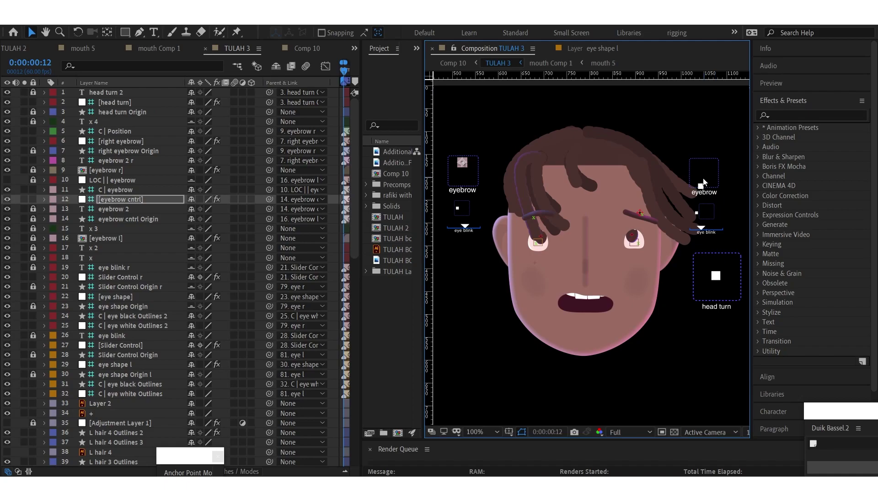
{"action": "left_click_drag", "start_coordinate": [701, 188], "coordinate": [703, 166]}
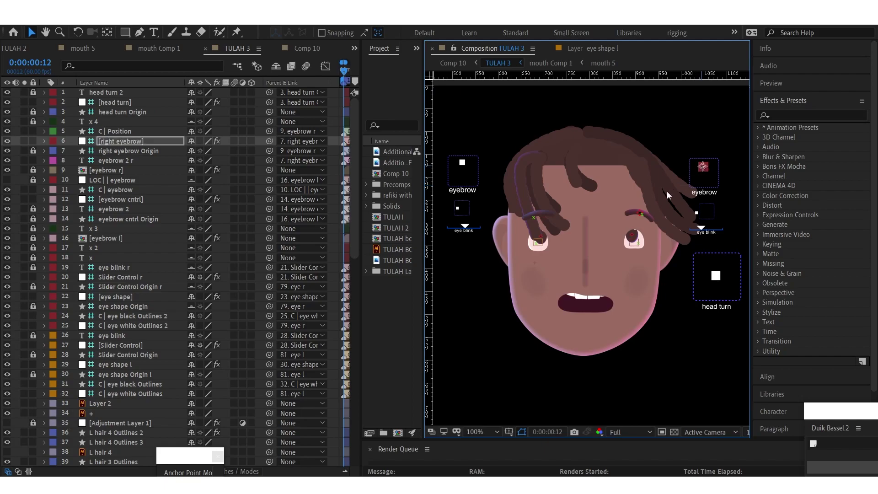
{"action": "left_click", "coordinate": [640, 213]}
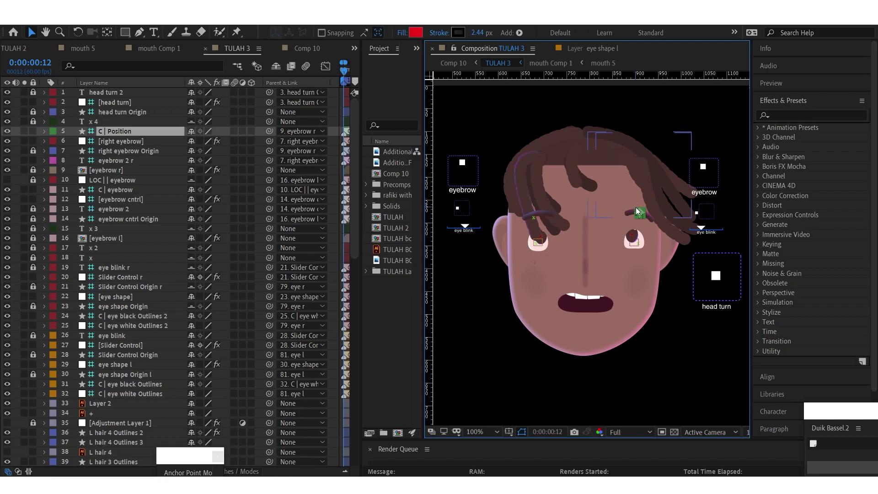
{"action": "key", "text": "shift+Up"}
{"action": "key", "text": "shift+Up"}
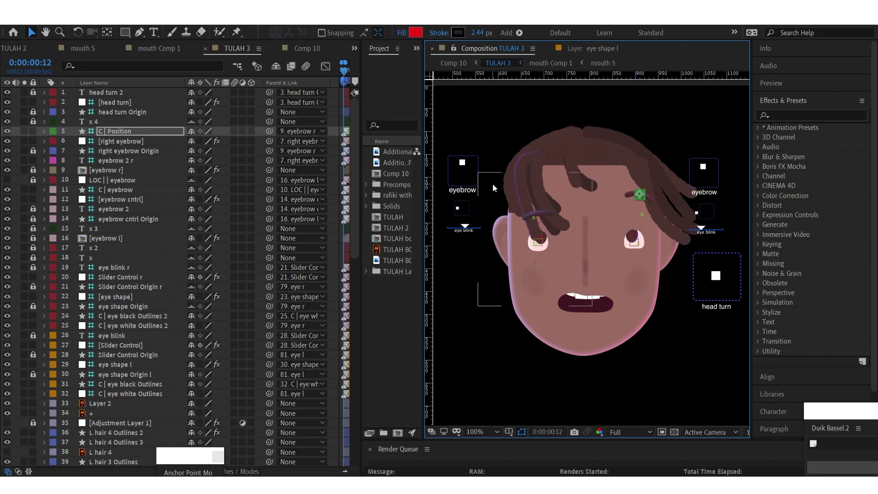
{"action": "left_click", "coordinate": [588, 101]}
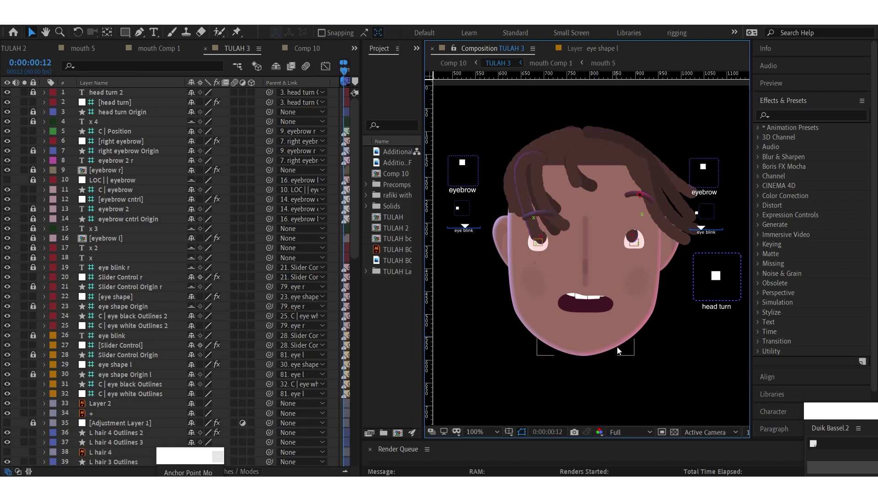
Tilt the head down by moving the head turn controller to the bottom edge of its box, and lower both pupils
{"action": "left_click_drag", "start_coordinate": [716, 278], "coordinate": [712, 303]}
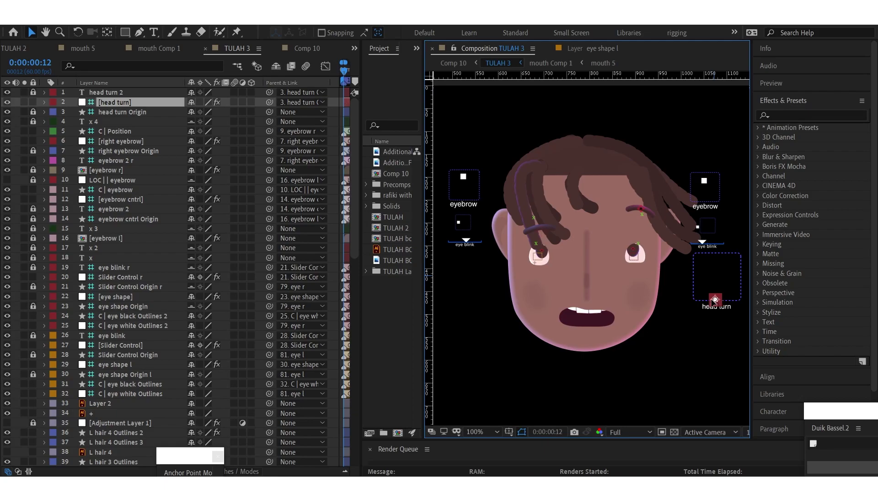
{"action": "left_click", "coordinate": [628, 249]}
{"action": "left_click_drag", "start_coordinate": [628, 251], "coordinate": [631, 263]}
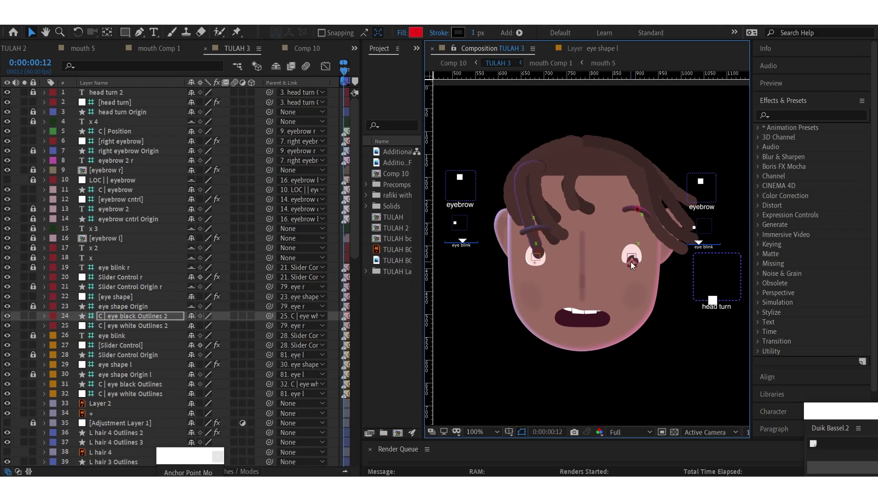
{"action": "left_click", "coordinate": [539, 255]}
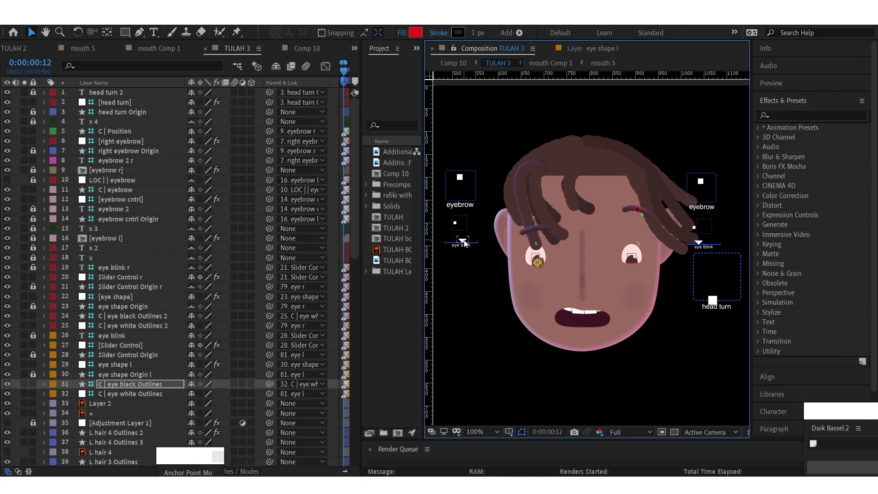
Test both eye blink sliders, leaving the one beside the head turn box slid right to close its eye
{"action": "mouse_move", "coordinate": [464, 243]}
{"action": "left_mouse_down"}
{"action": "mouse_move", "coordinate": [486, 245]}
{"action": "mouse_move", "coordinate": [466, 247]}
{"action": "left_mouse_up"}
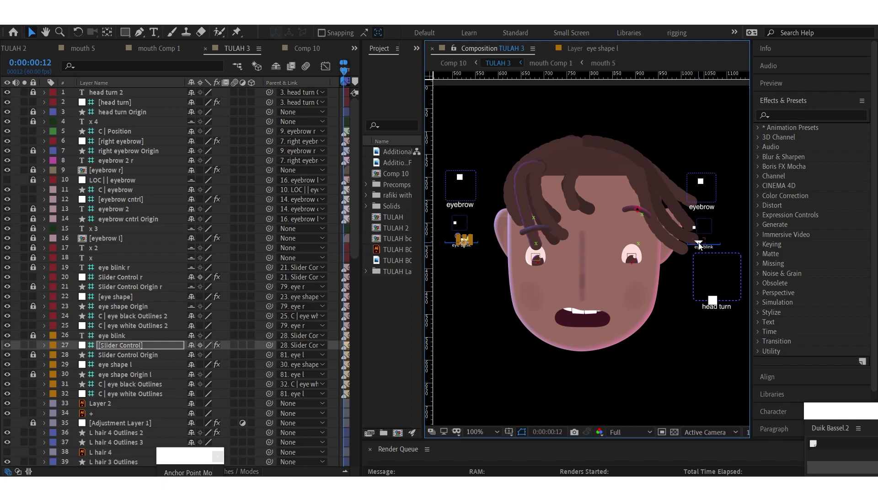
{"action": "mouse_move", "coordinate": [699, 245]}
{"action": "left_mouse_down"}
{"action": "mouse_move", "coordinate": [718, 243]}
{"action": "mouse_move", "coordinate": [705, 245]}
{"action": "left_mouse_up"}
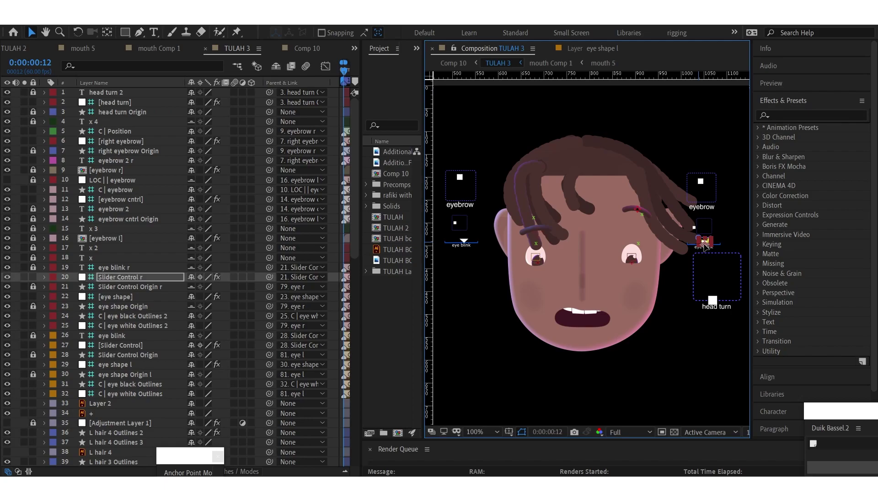
{"action": "left_click_drag", "start_coordinate": [705, 245], "coordinate": [711, 246]}
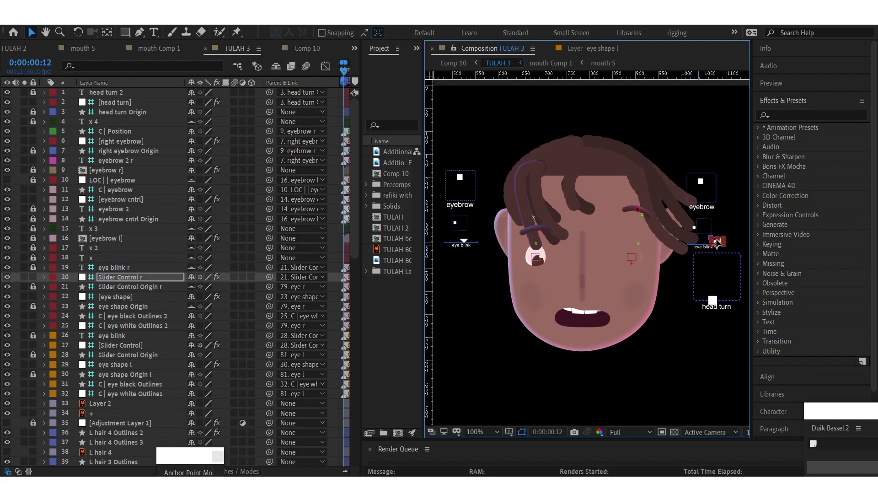
Bring the head turn controller back up to the center of its box
{"action": "left_click", "coordinate": [712, 300]}
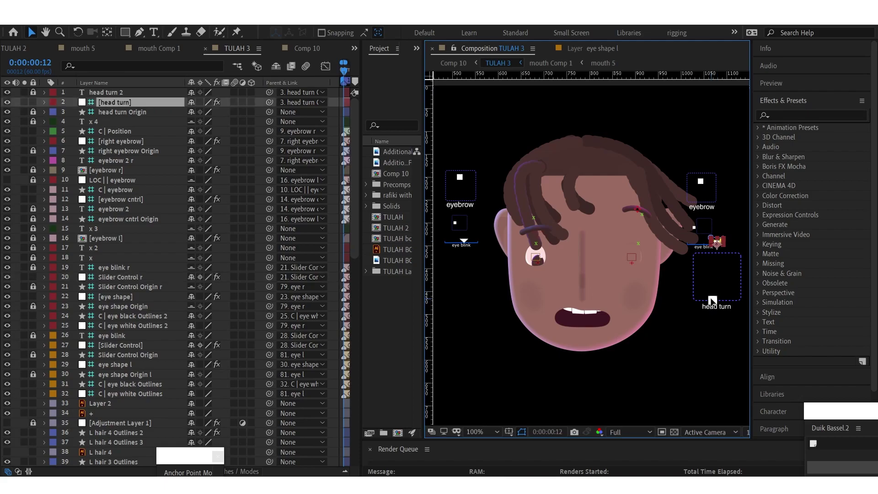
{"action": "left_click_drag", "start_coordinate": [711, 276], "coordinate": [715, 278]}
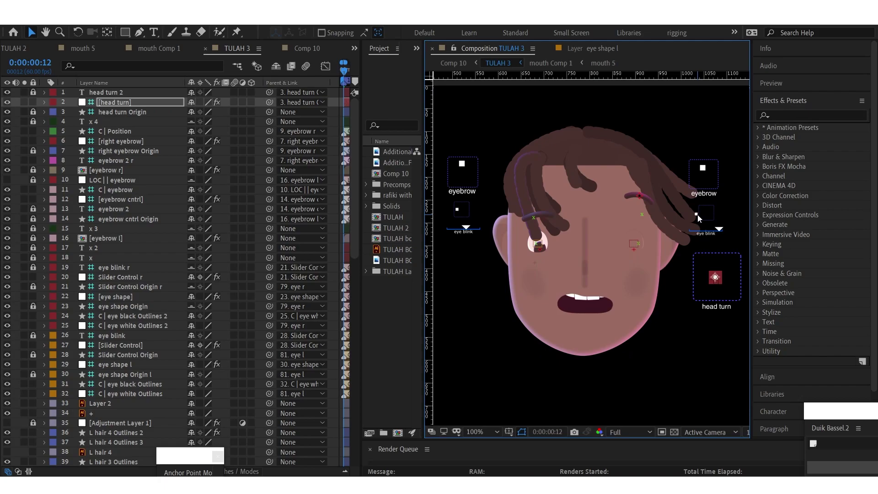
Open the recent project TULAH 2, discarding the changes to TULAH.aep
{"action": "left_click", "coordinate": [14, 33]}
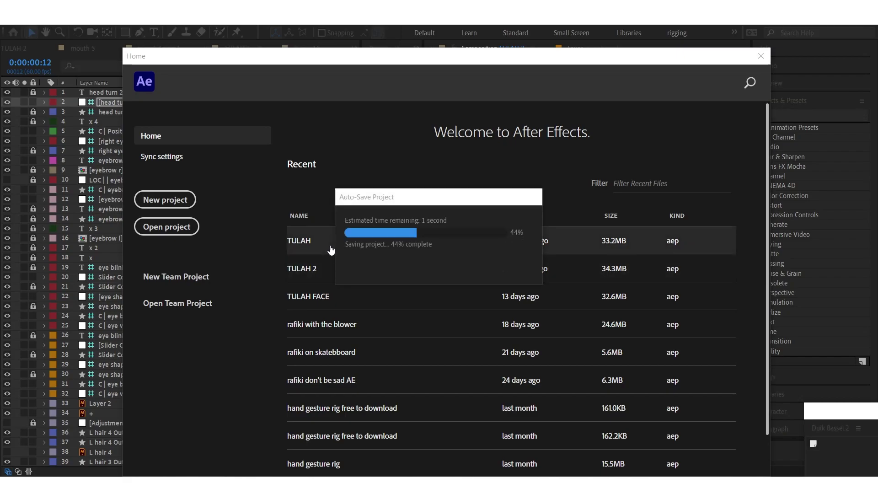
{"action": "left_click", "coordinate": [301, 271]}
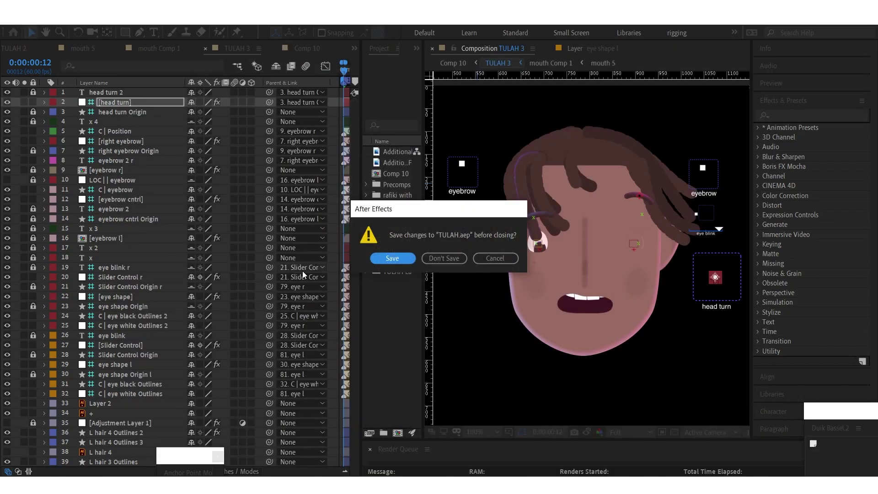
{"action": "left_click", "coordinate": [444, 258]}
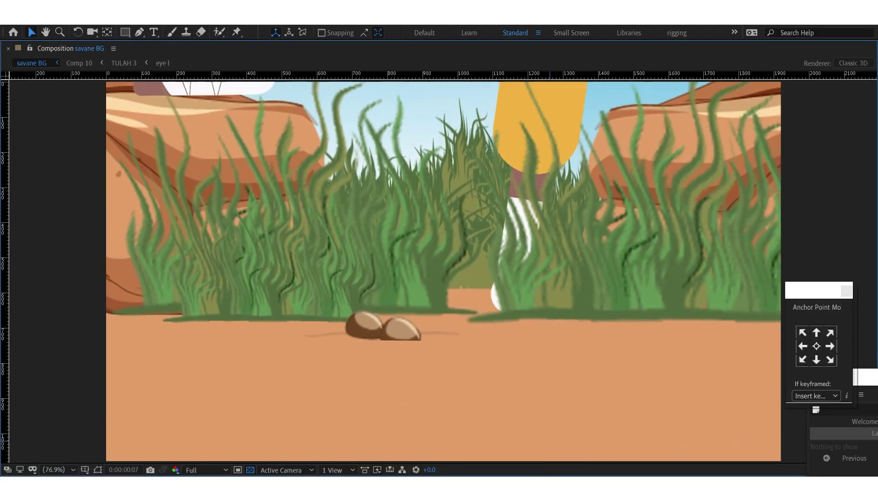